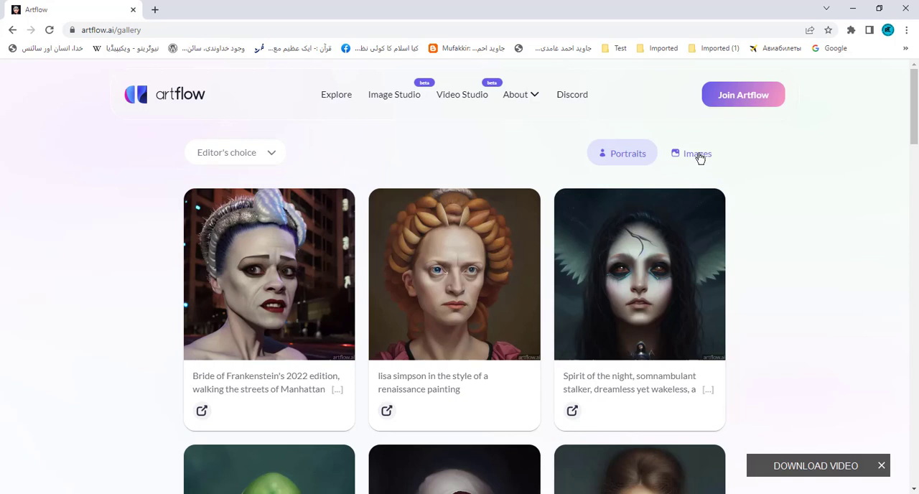
- Filter the public portrait gallery by Trending and browse the listed portraits
left_click(275, 154)
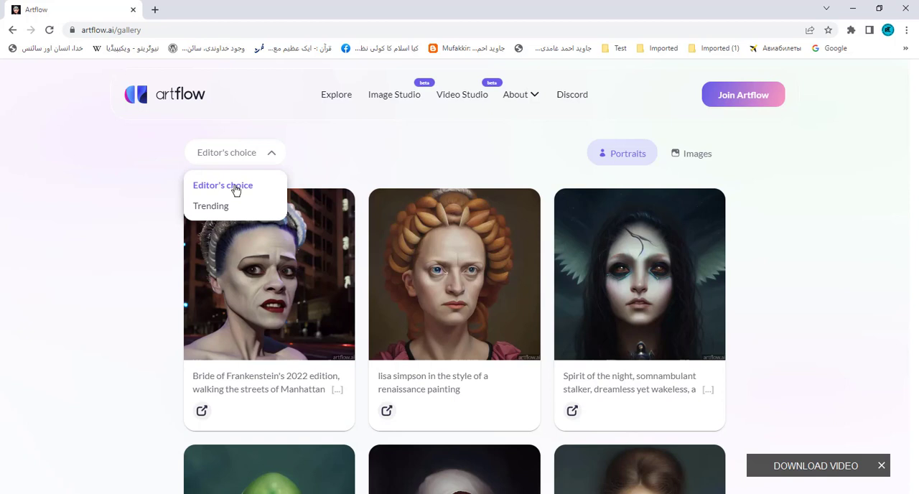
left_click(211, 207)
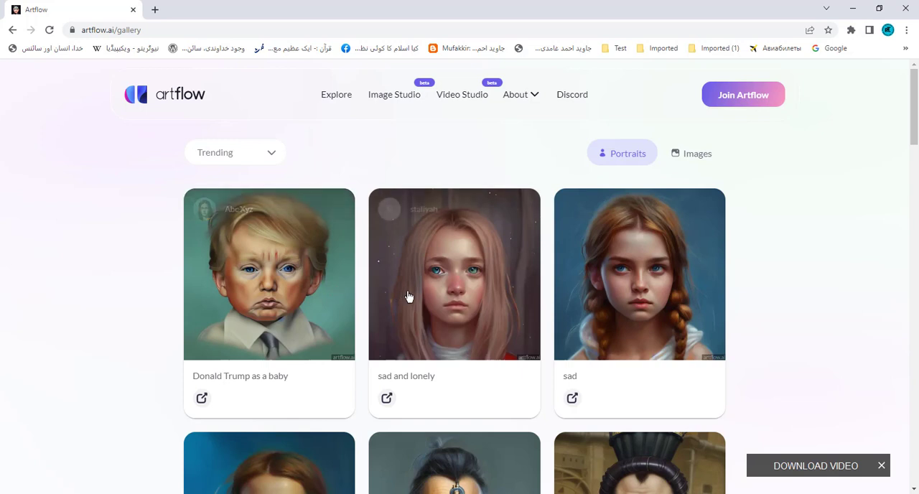
scroll(382, 313, "down", 4)
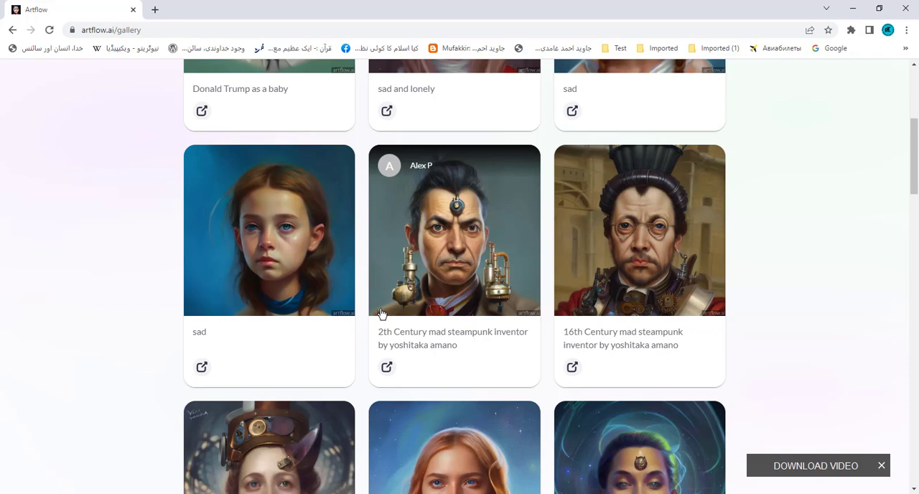
scroll(382, 314, "up", 4)
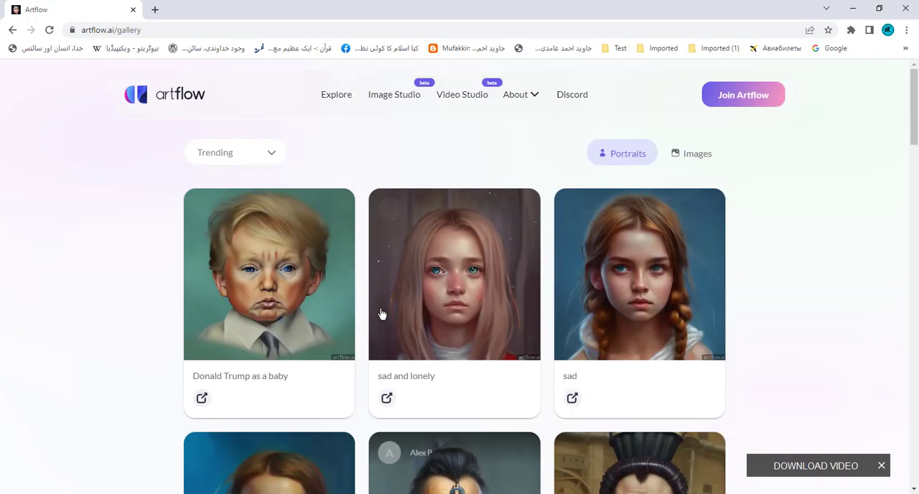
- Join Artflow by signing in with an existing Google account
left_click(744, 97)
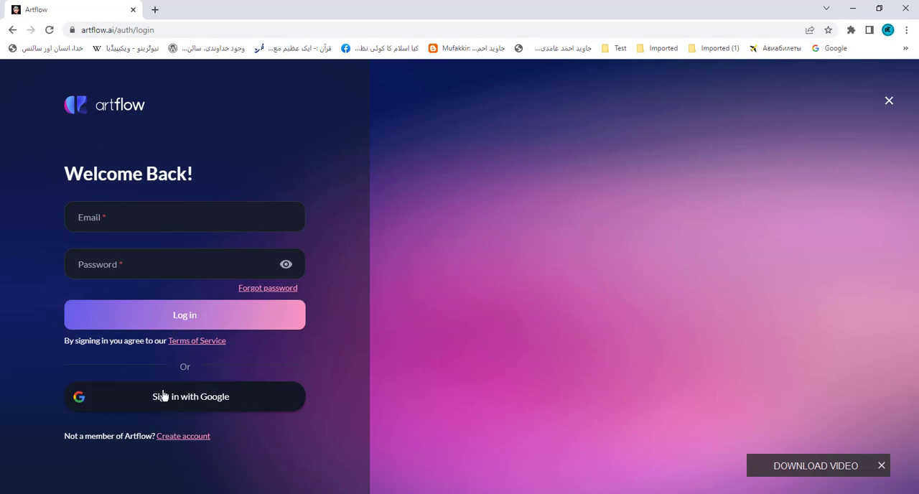
left_click(209, 400)
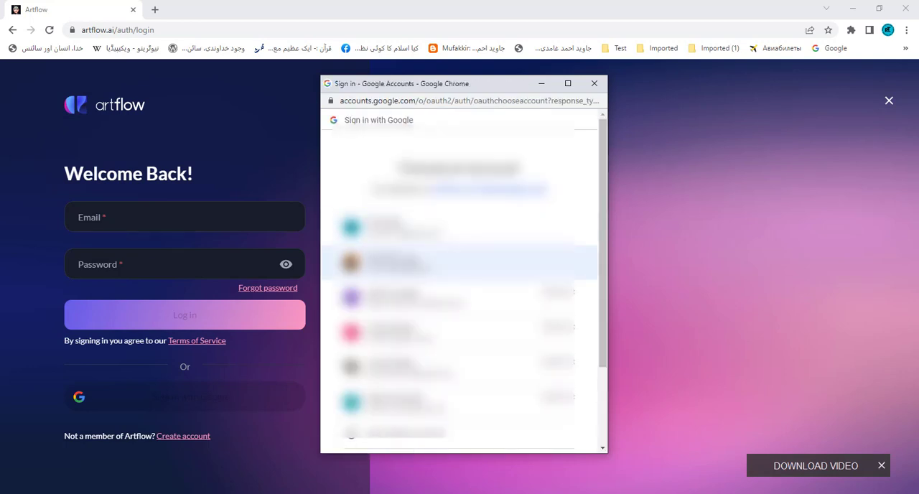
left_click(410, 261)
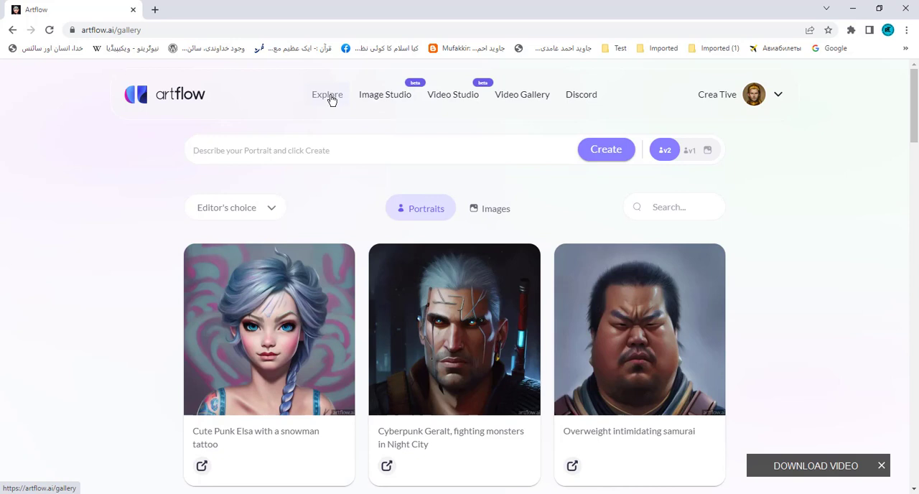
- Open the Image Studio and look through the account's existing portraits
left_click(387, 99)
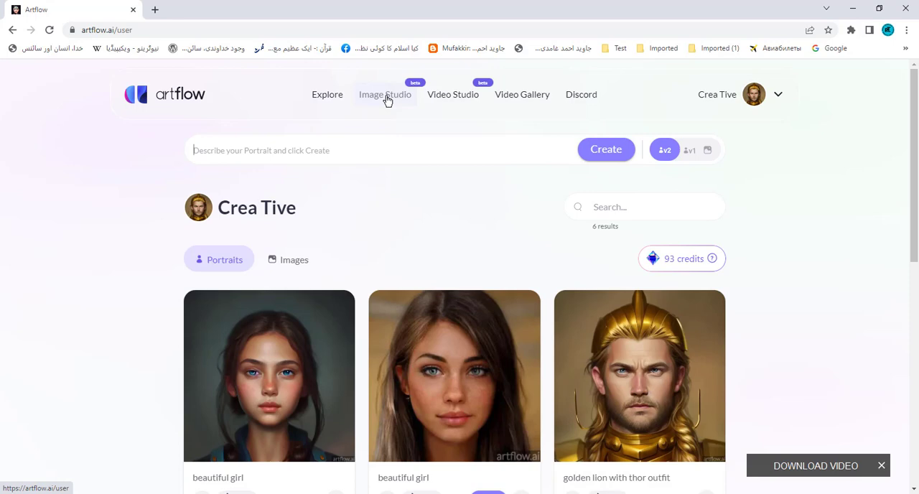
scroll(334, 257, "down", 5)
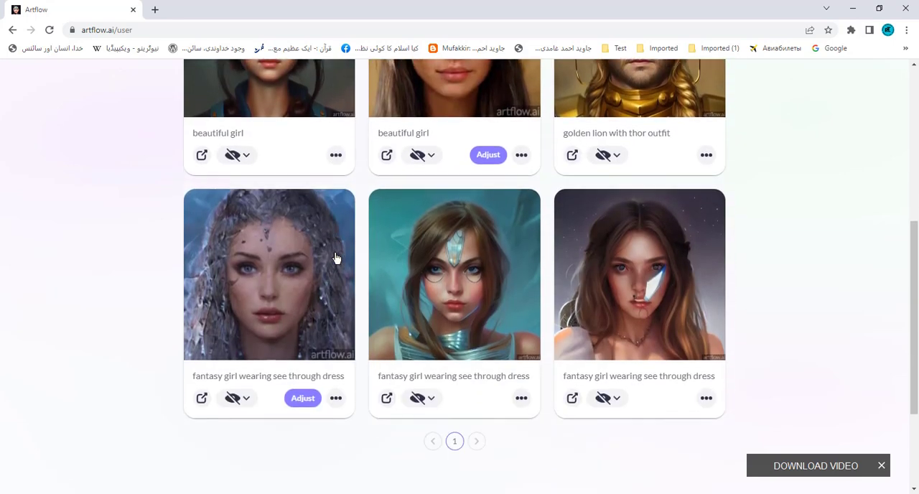
scroll(334, 257, "up", 4)
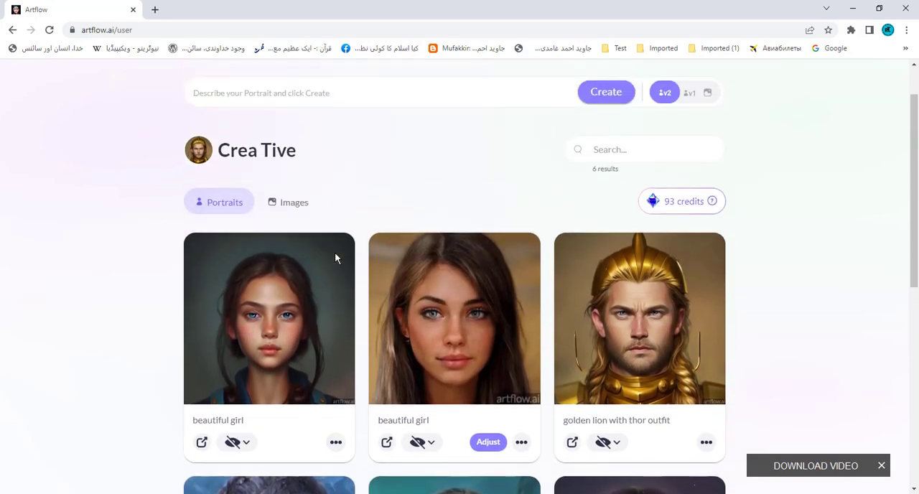
scroll(335, 253, "up", 1)
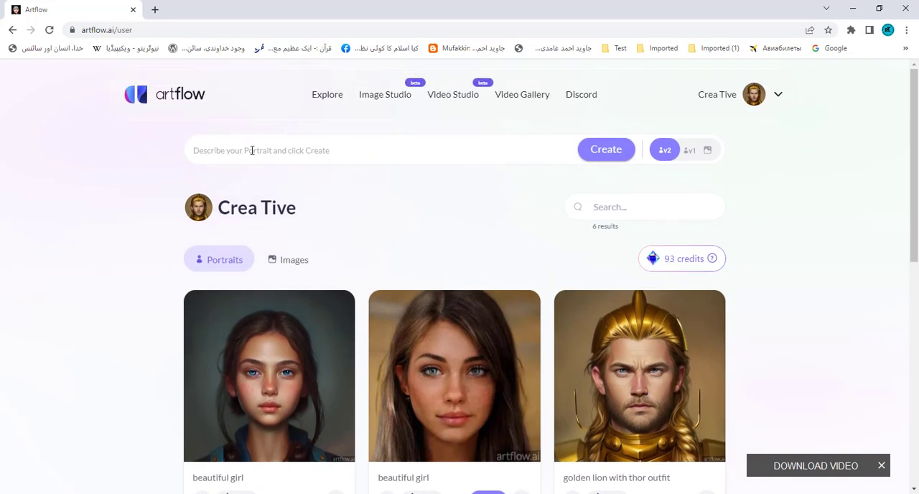
- Generate a portrait from the prompt "donald trump" with the v2 portrait model
key("ctrl+t")
left_click(252, 150)
type("donald trump")
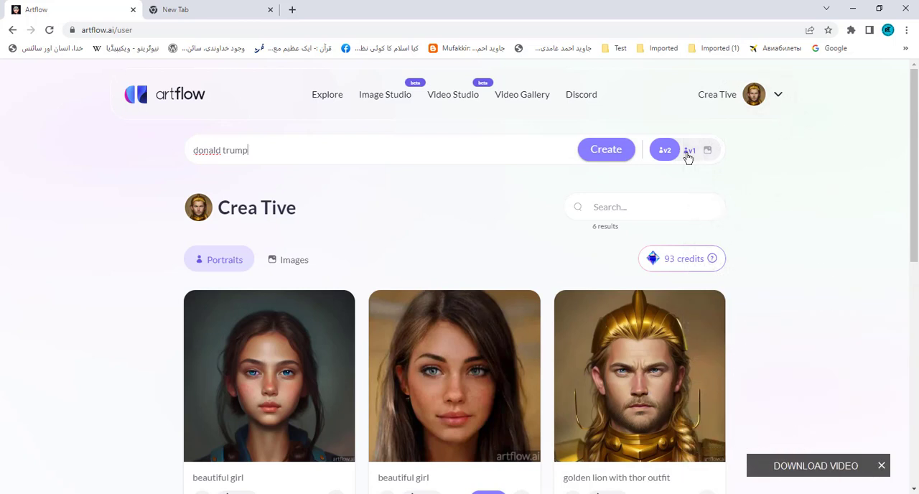
left_click(606, 151)
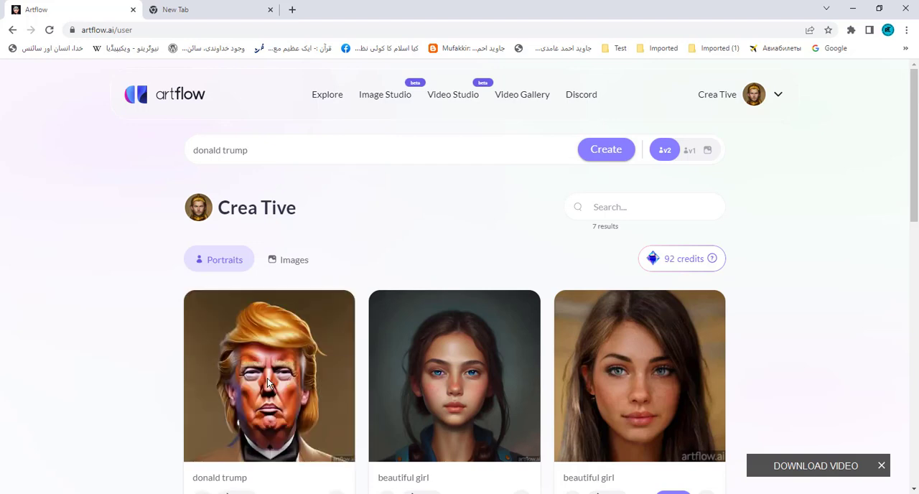
- Open the new "donald trump" portrait enlarged and save its image as a WEBP file in the Shorts folder on drive F
scroll(268, 383, "down", 2)
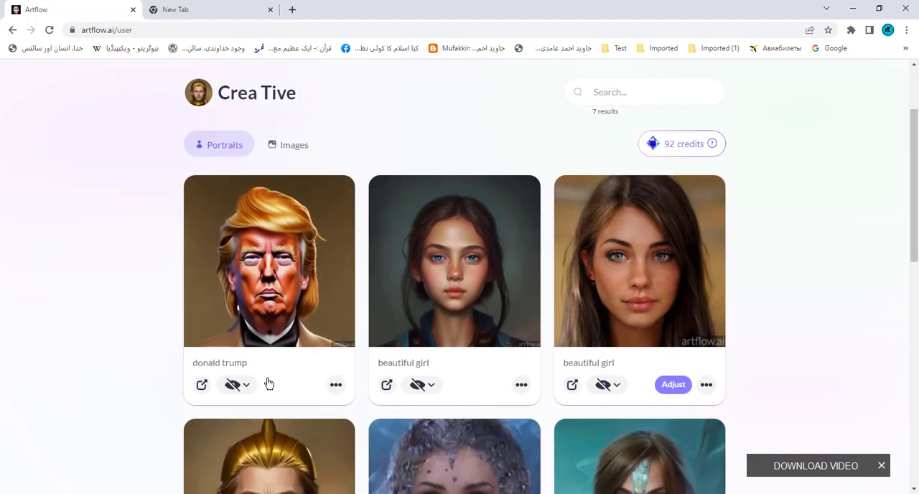
left_click(274, 264)
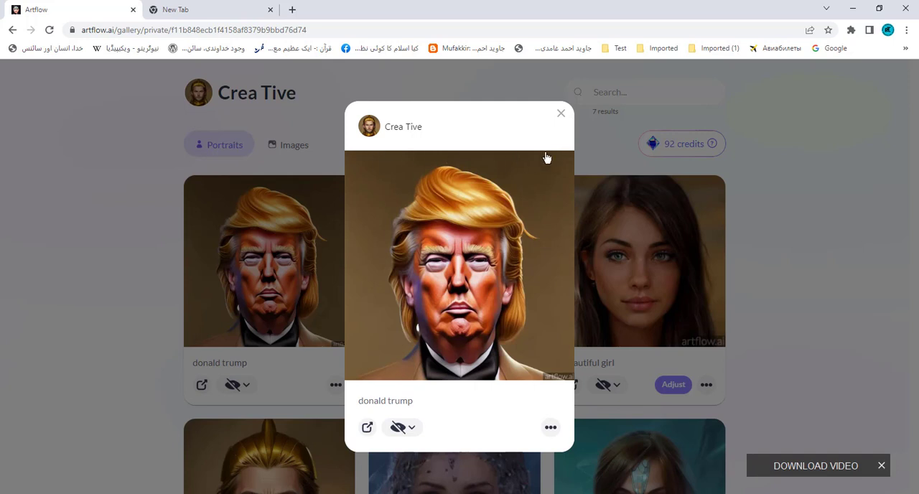
right_click(408, 223)
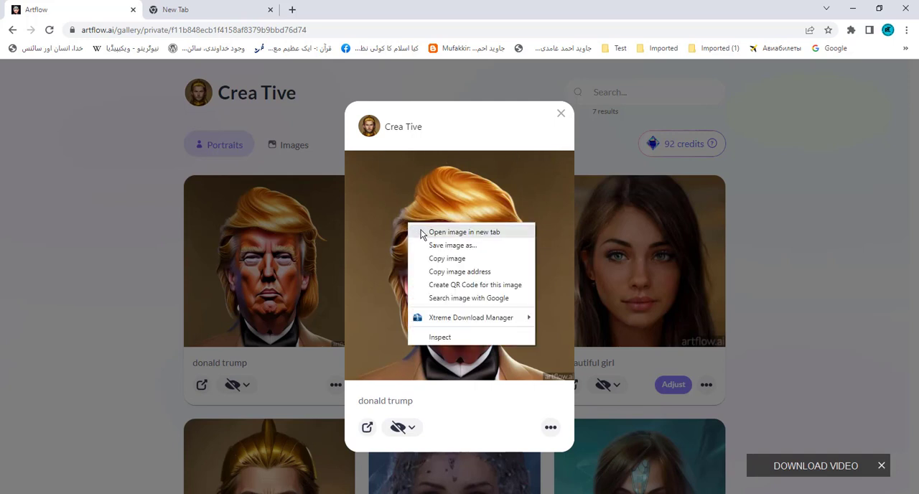
left_click(423, 232)
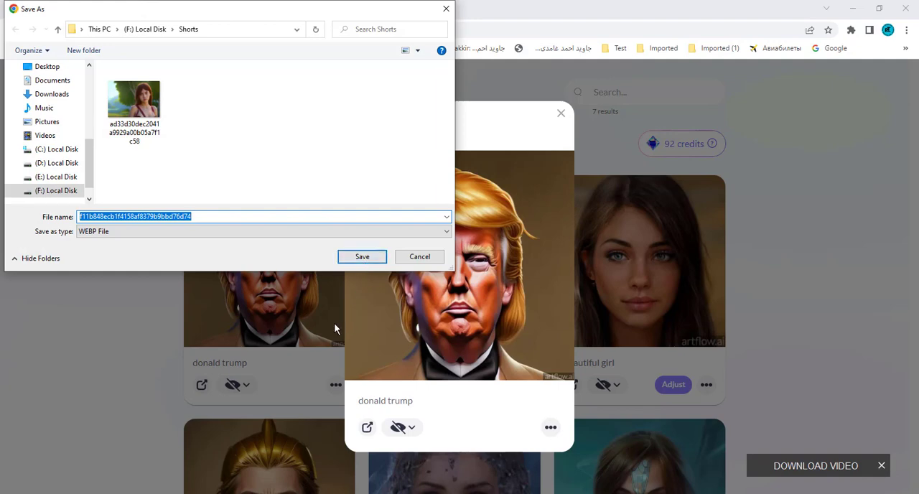
left_click(377, 259)
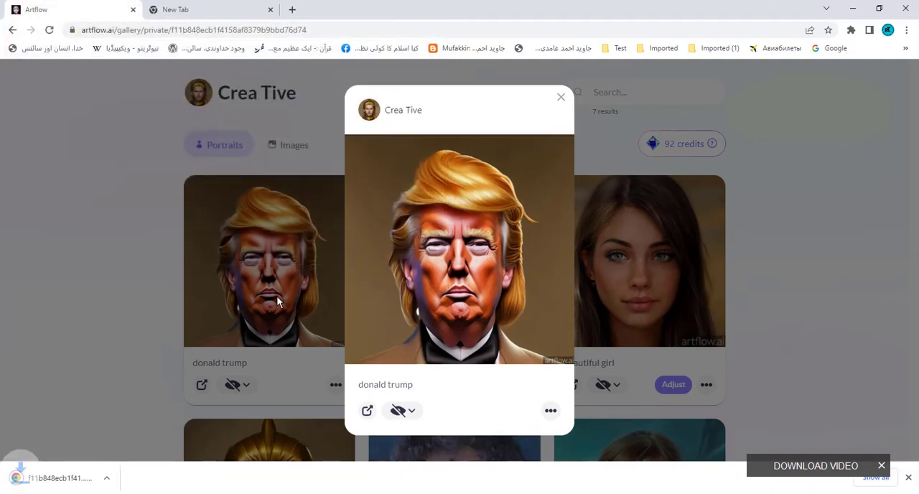
- View the downloaded portrait file, return to Artflow and close the enlarged portrait
left_click(75, 485)
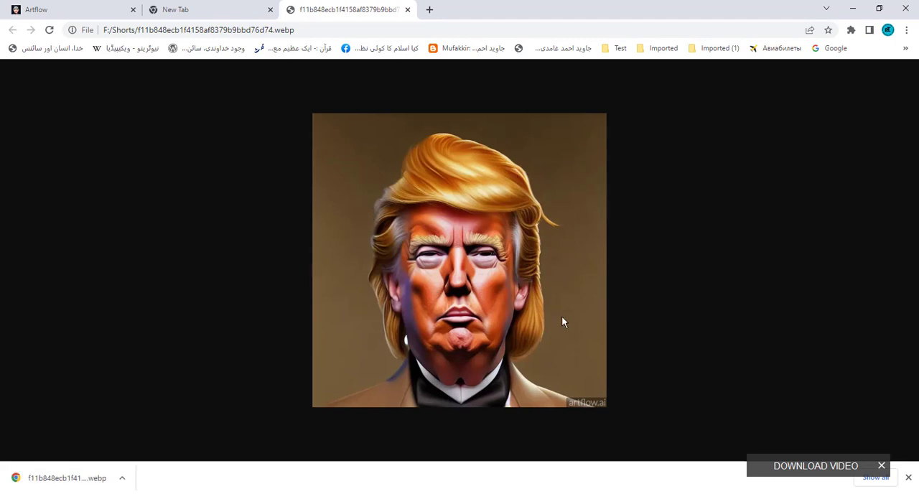
left_click(88, 14)
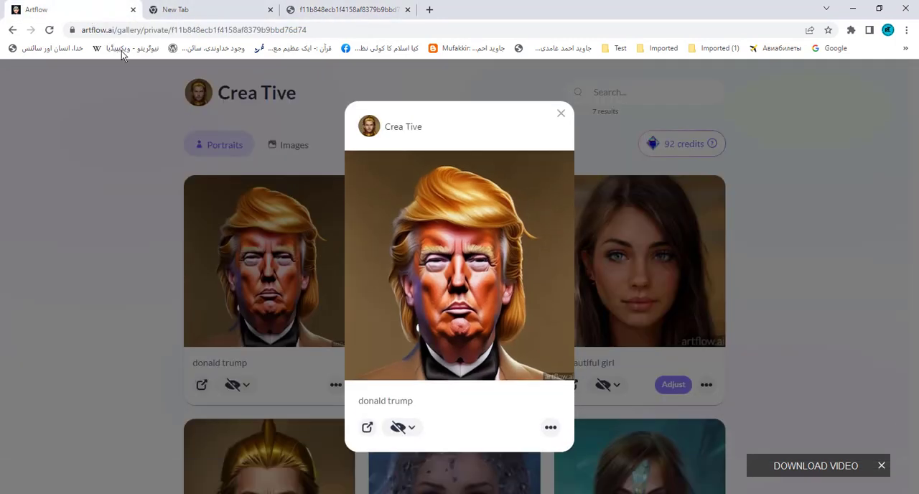
left_click(561, 114)
- Switch to the v1 portrait model and generate another portrait from the "donald trump" prompt
scroll(569, 239, "up", 2)
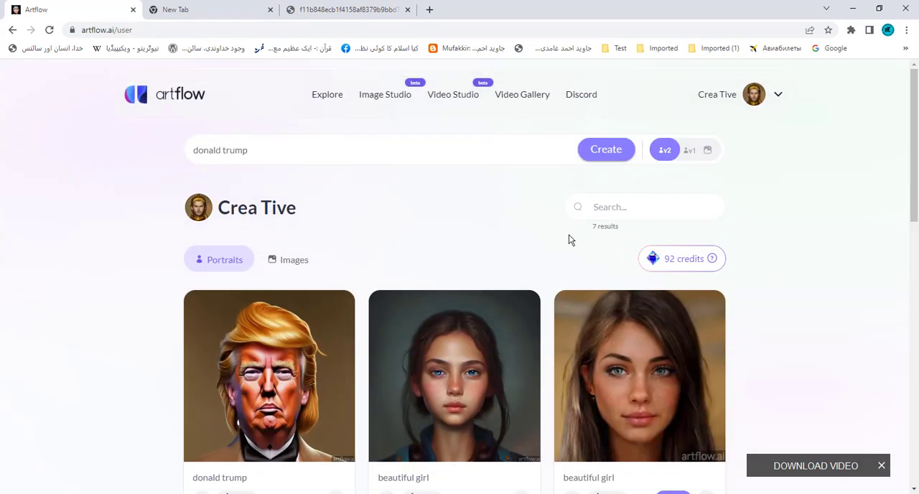
left_click(689, 152)
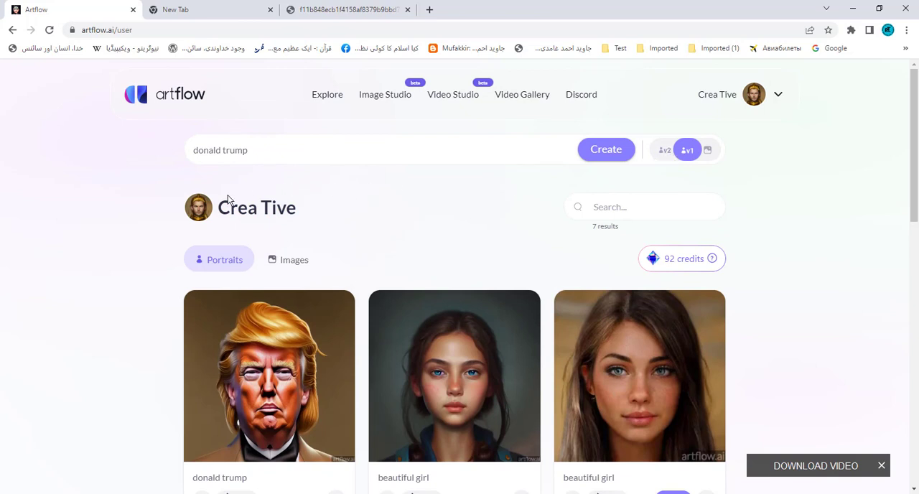
left_click(607, 151)
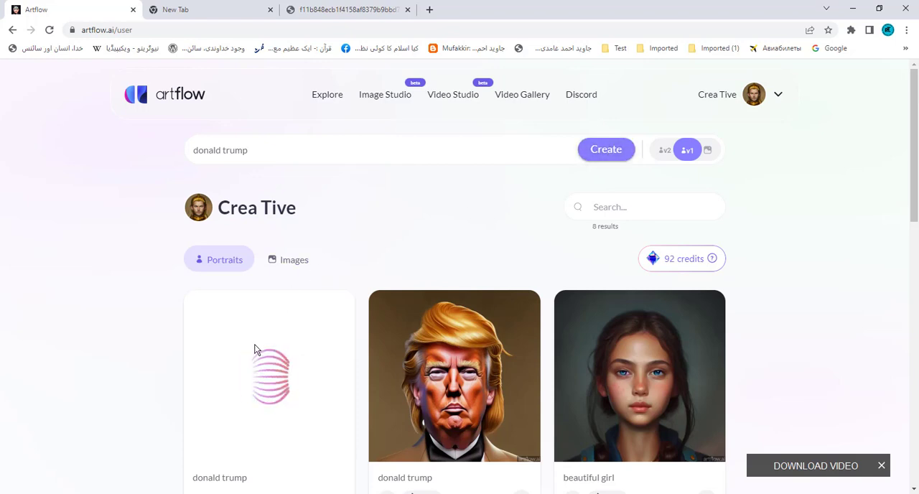
- Compare the v1 "donald trump" portrait with the v2 one, view it enlarged and close it
scroll(262, 389, "down", 1)
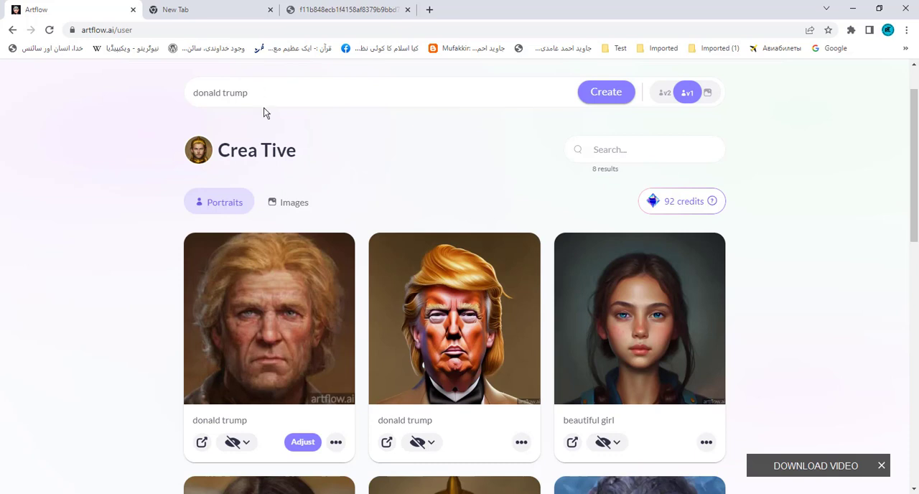
scroll(260, 130, "up", 1)
left_click_drag(260, 151, 160, 163)
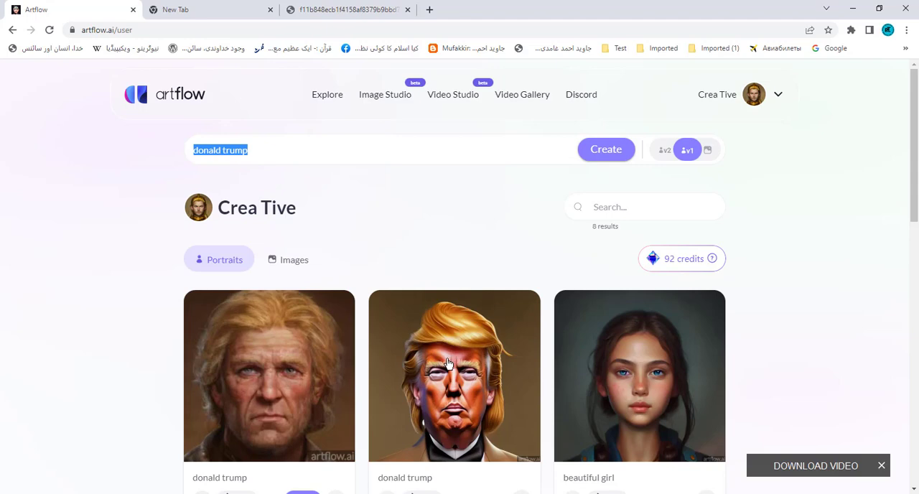
scroll(451, 363, "down", 2)
left_click(248, 268)
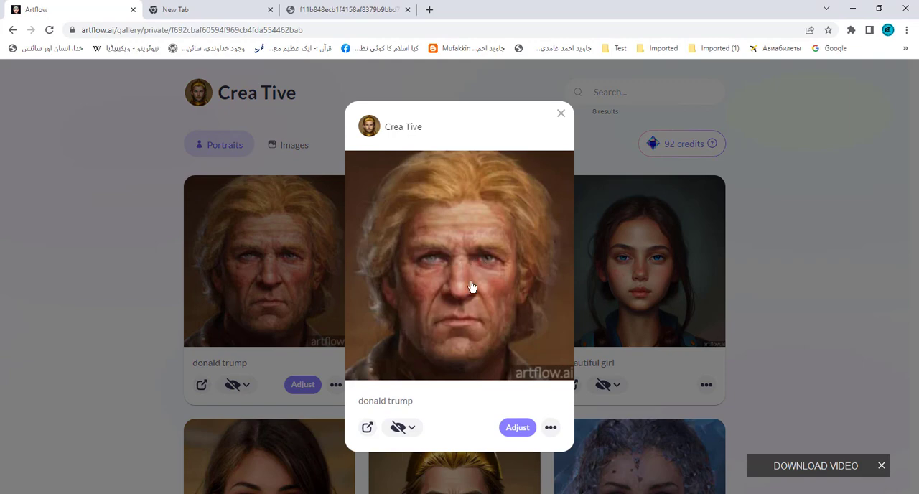
left_click(561, 117)
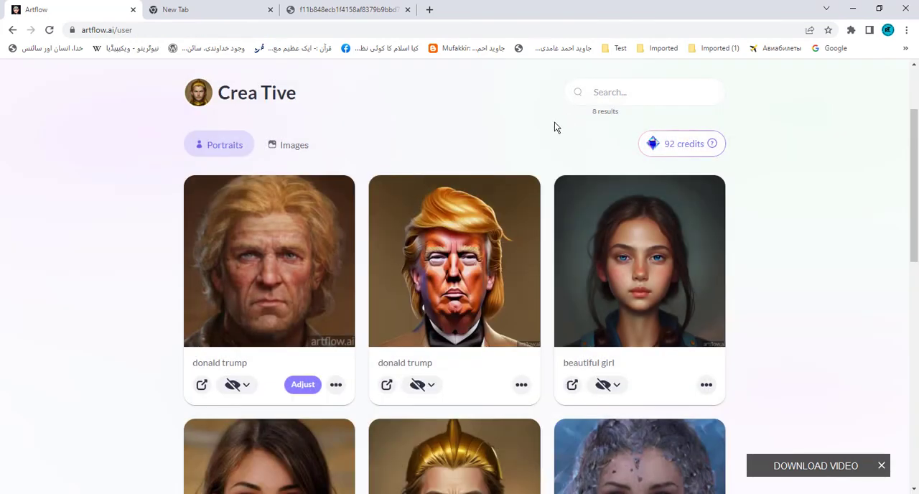
- Switch from portrait to image generation and create an image from the "donald trump" prompt
scroll(554, 127, "up", 2)
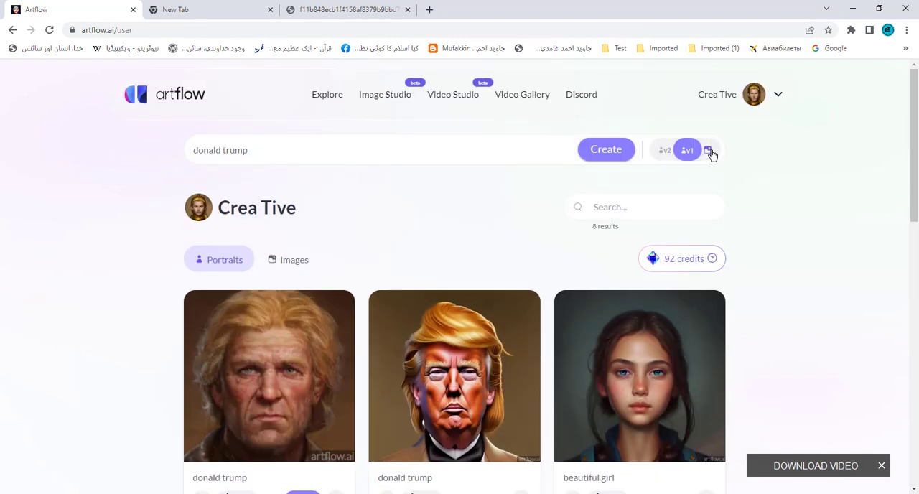
left_click(708, 152)
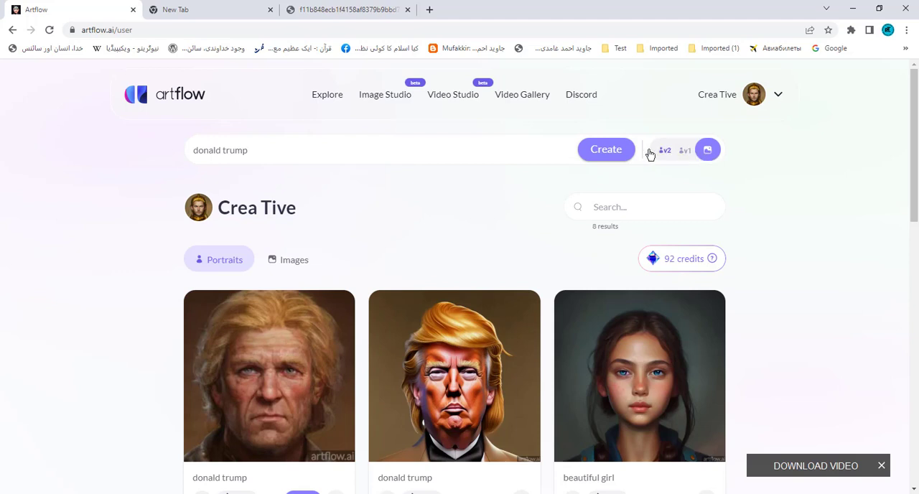
left_click(603, 150)
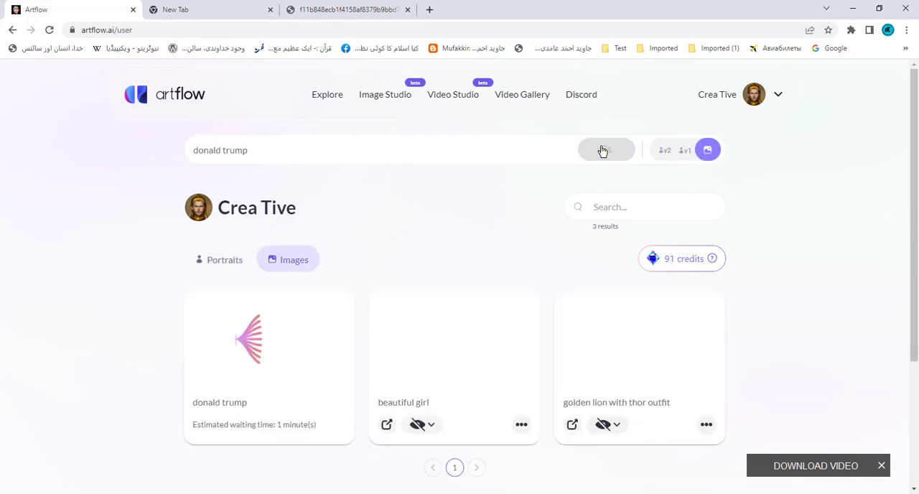
- View the generated "donald trump" image and the existing "beautiful girl" image enlarged, closing each one
scroll(501, 211, "down", 1)
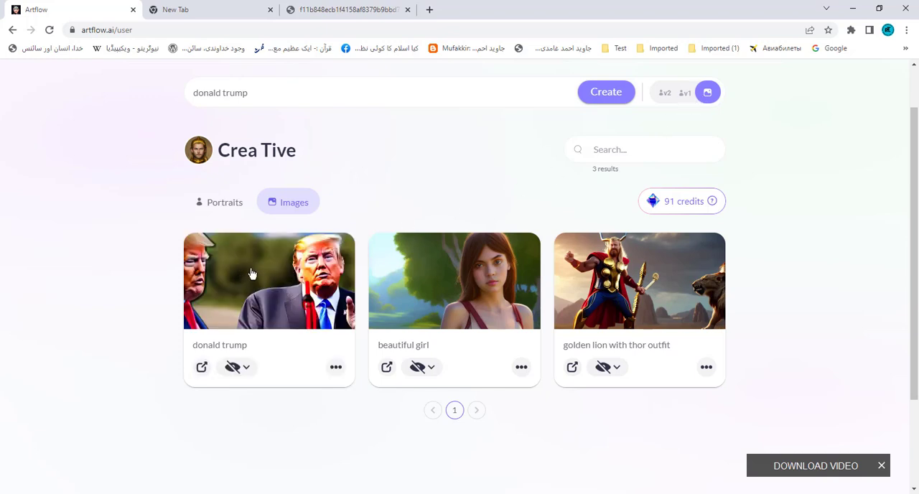
left_click(284, 278)
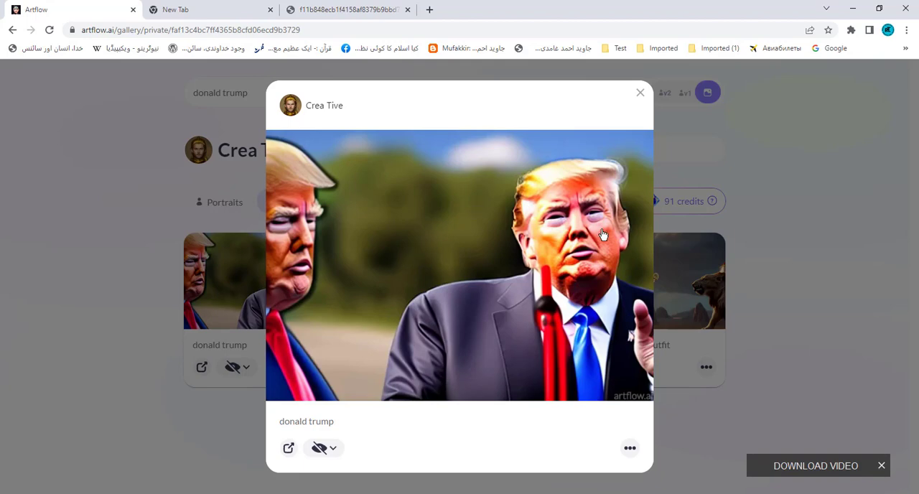
left_click(640, 96)
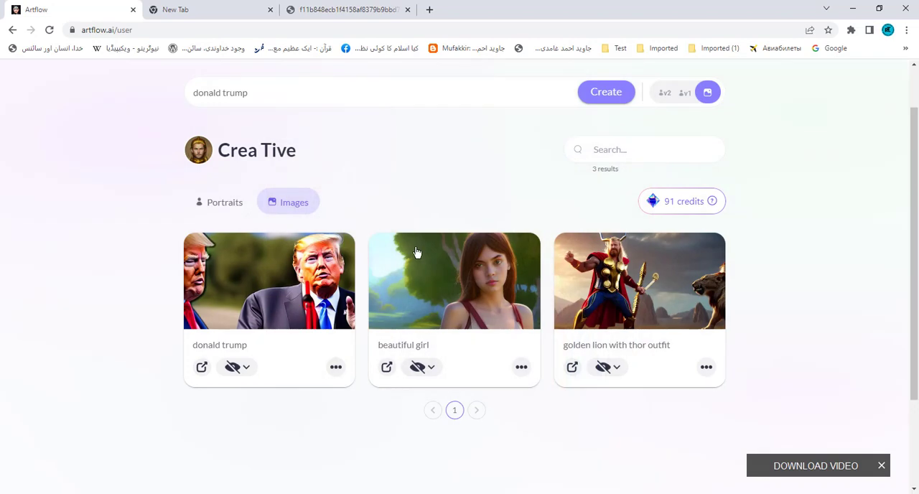
left_click(488, 274)
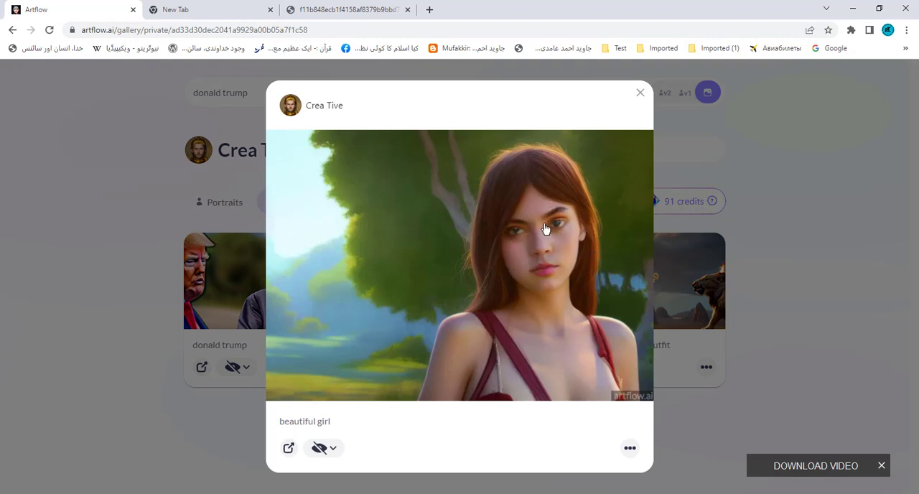
left_click(640, 95)
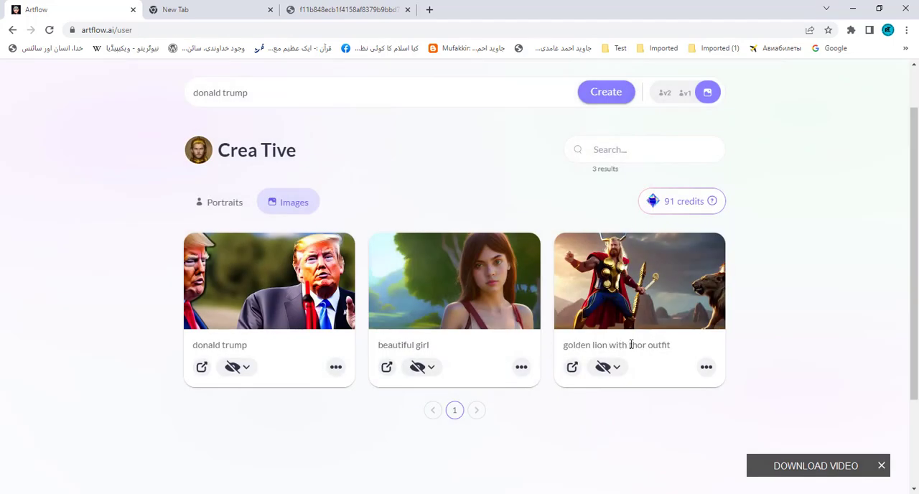
- View the "golden lion with thor outfit" image enlarged, close it, and look through the portraits and images galleries
left_click(642, 288)
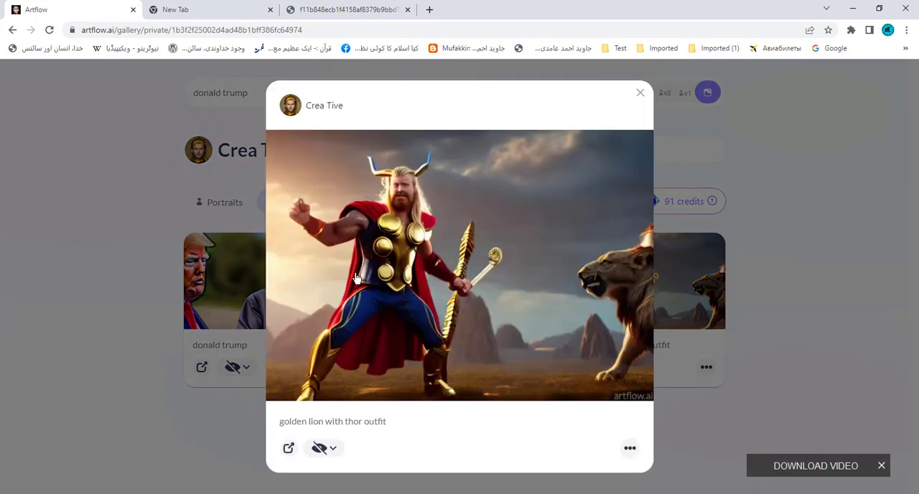
left_click(642, 95)
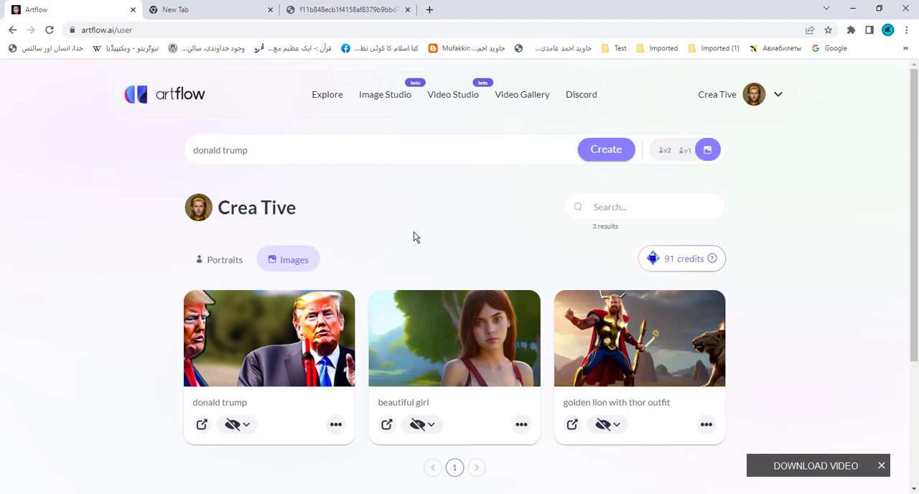
left_click(214, 262)
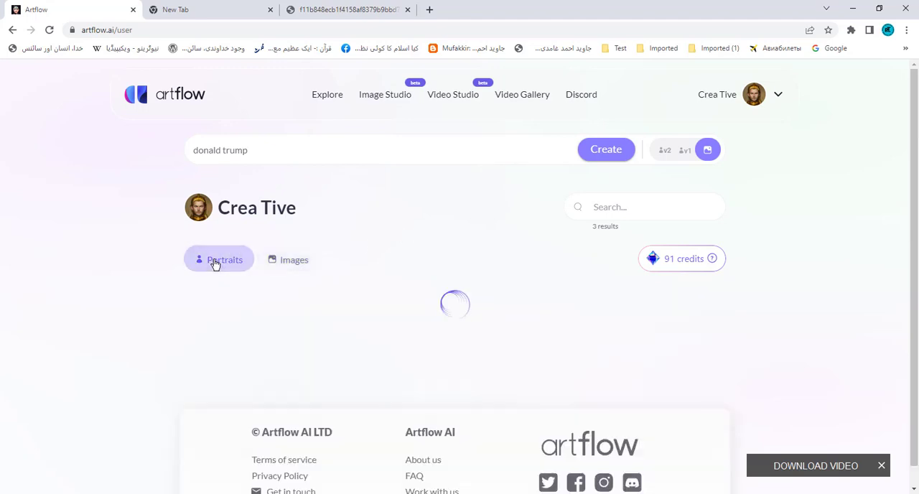
scroll(213, 264, "down", 3)
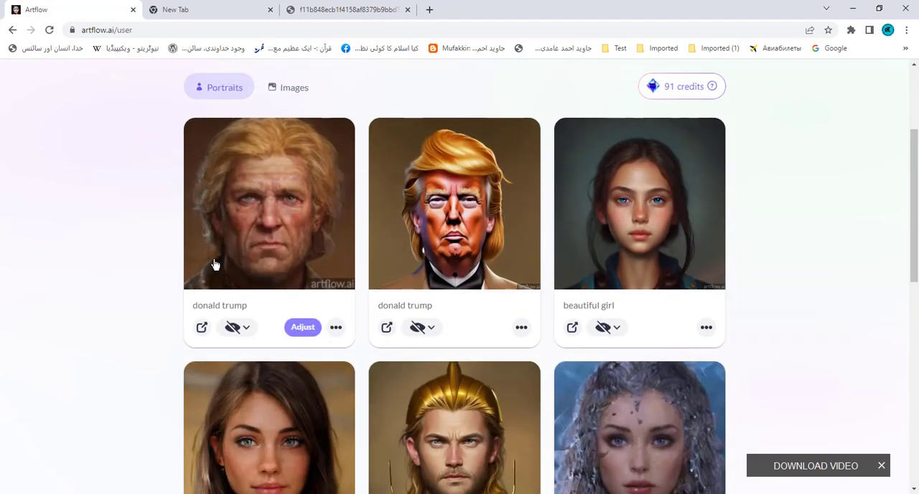
scroll(213, 262, "up", 3)
left_click(293, 261)
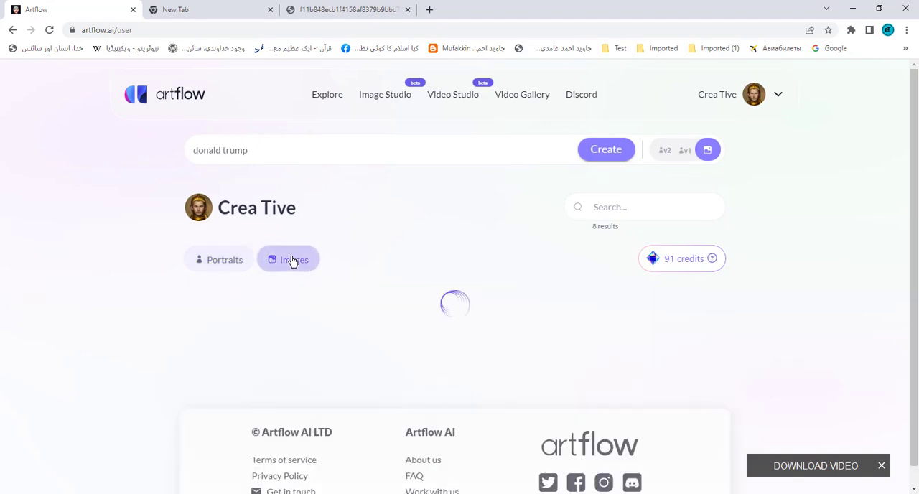
scroll(291, 261, "down", 3)
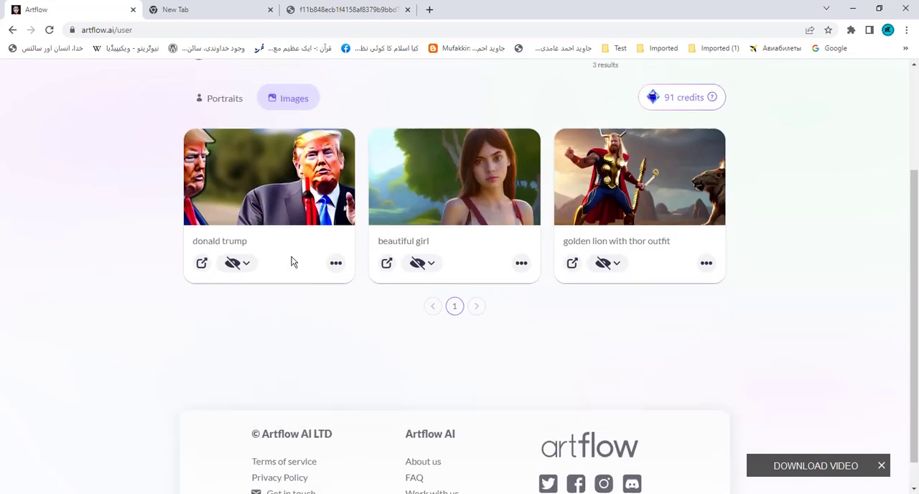
scroll(292, 261, "up", 3)
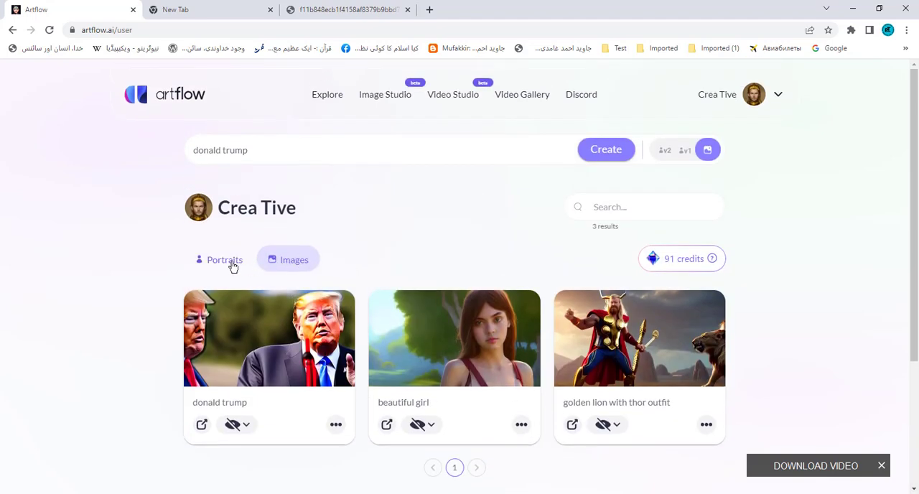
- Return to the portraits gallery, view the "golden lion with thor outfit" portrait enlarged and close it
left_click(233, 266)
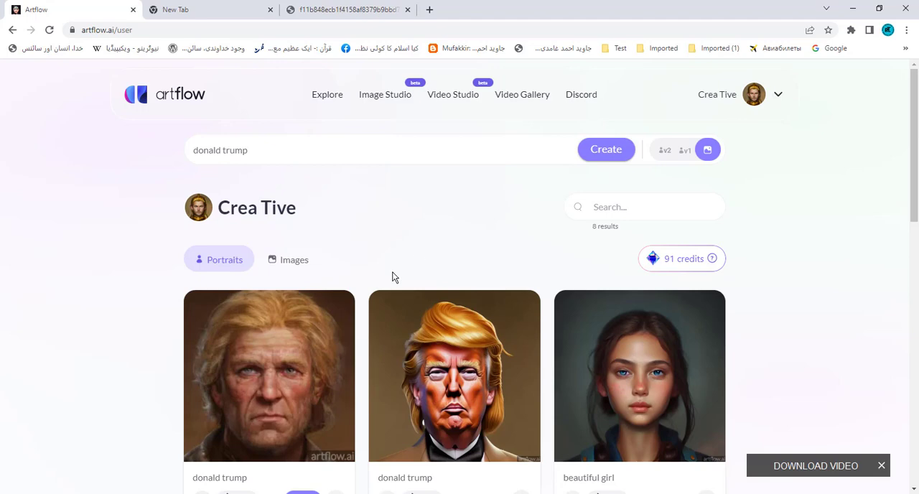
scroll(392, 275, "down", 5)
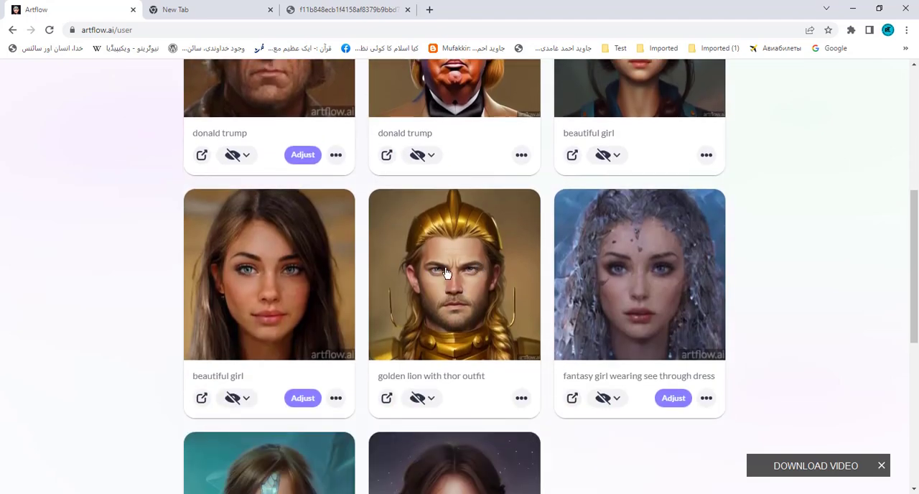
left_click(446, 273)
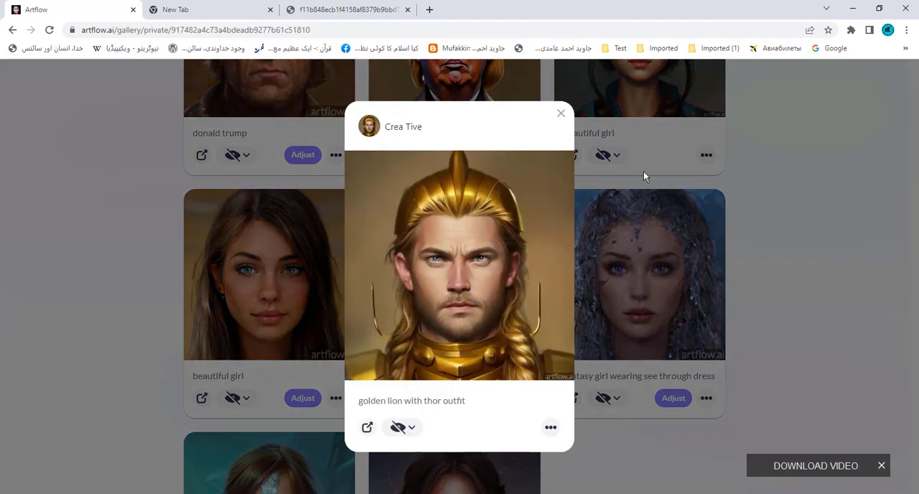
left_click(562, 116)
- Open the account's personal settings to check the profile picture and the image and video credits
scroll(606, 265, "up", 5)
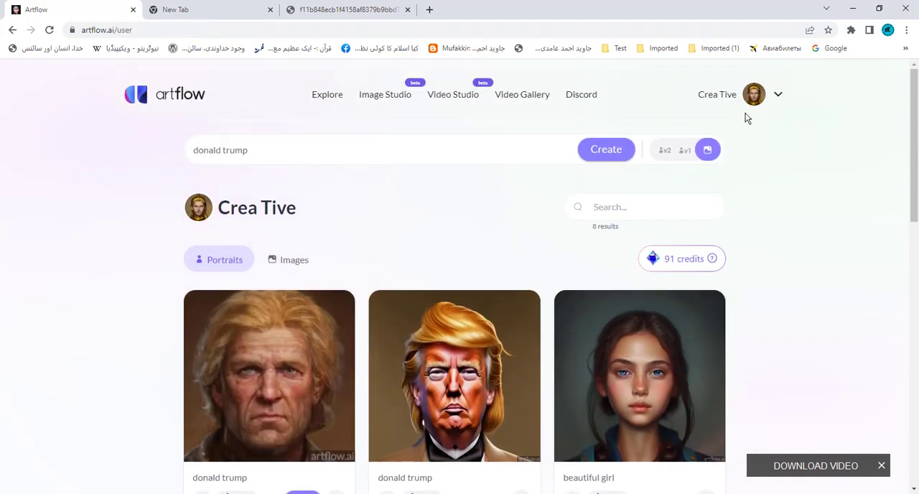
left_click(753, 96)
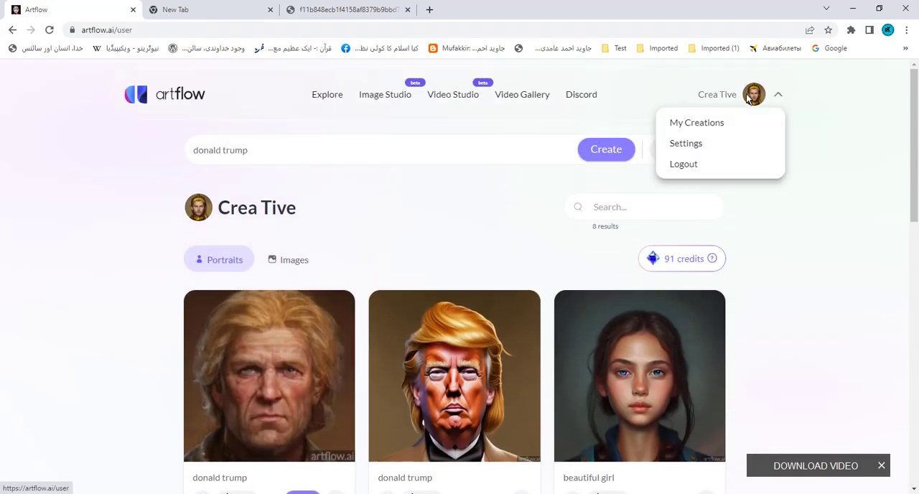
left_click(700, 145)
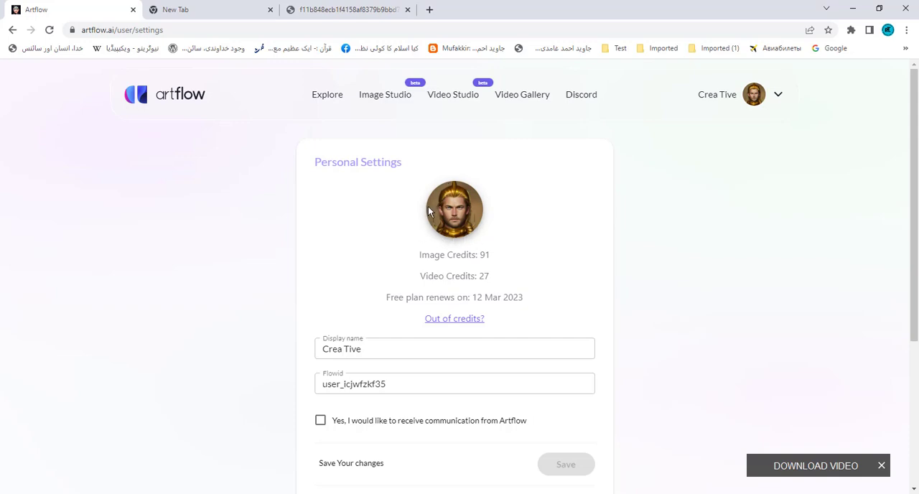
- Open the Video Studio and start a new video by choosing to pick an image
left_click(449, 97)
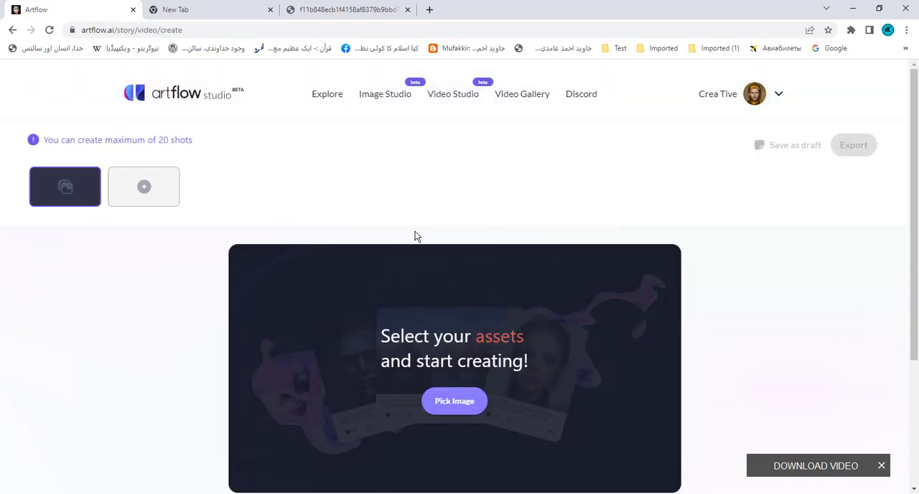
scroll(415, 235, "down", 2)
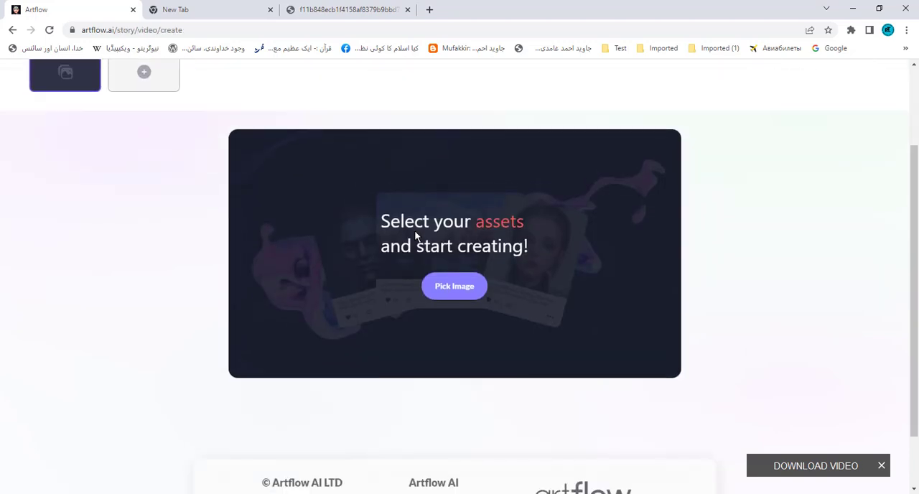
left_click(448, 288)
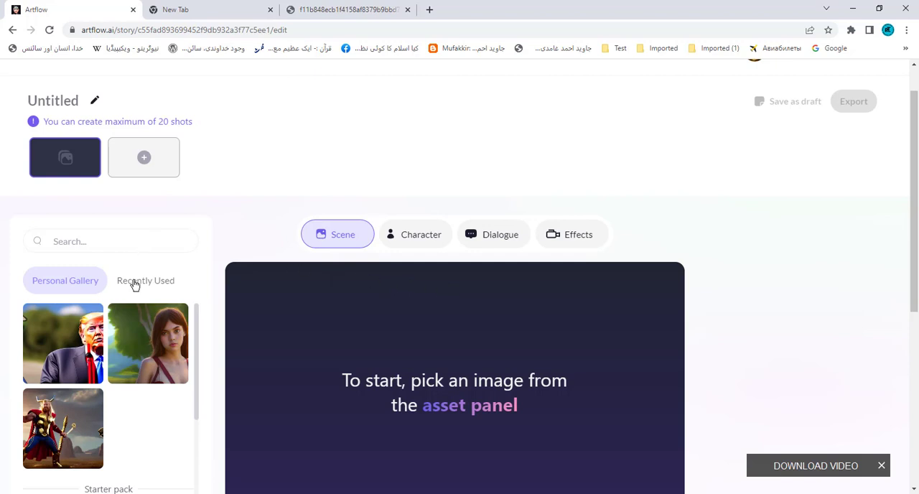
- Examine the personal gallery and starter pack scene images, along with the shot's dialogue area
scroll(68, 285, "down", 1)
scroll(67, 285, "down", 1)
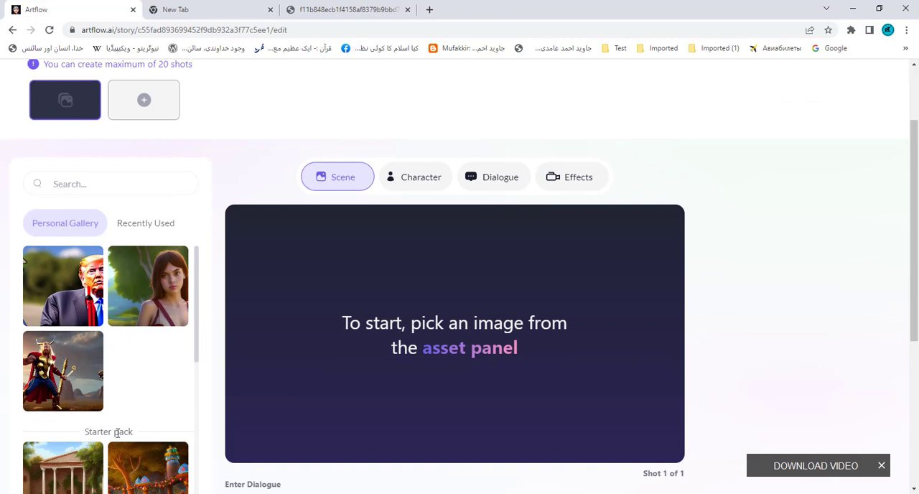
scroll(117, 433, "down", 3)
scroll(57, 314, "up", 3)
scroll(125, 347, "down", 5)
scroll(102, 372, "up", 4)
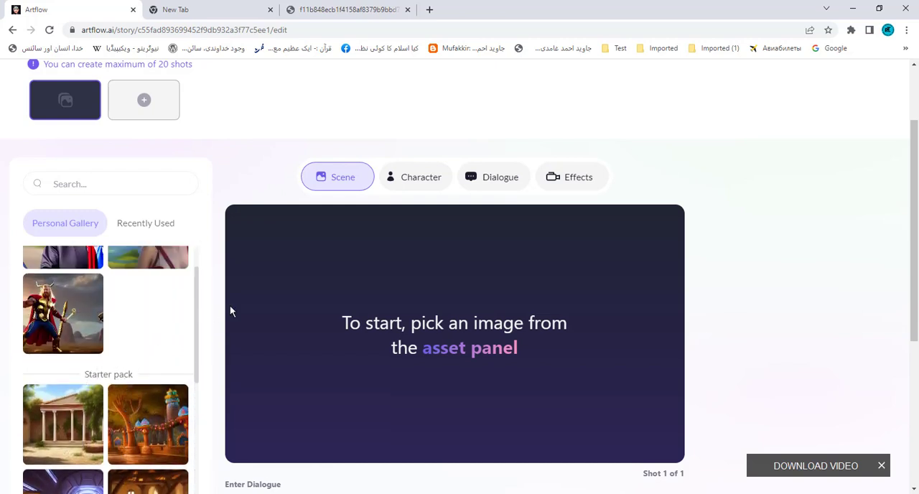
scroll(812, 304, "down", 3)
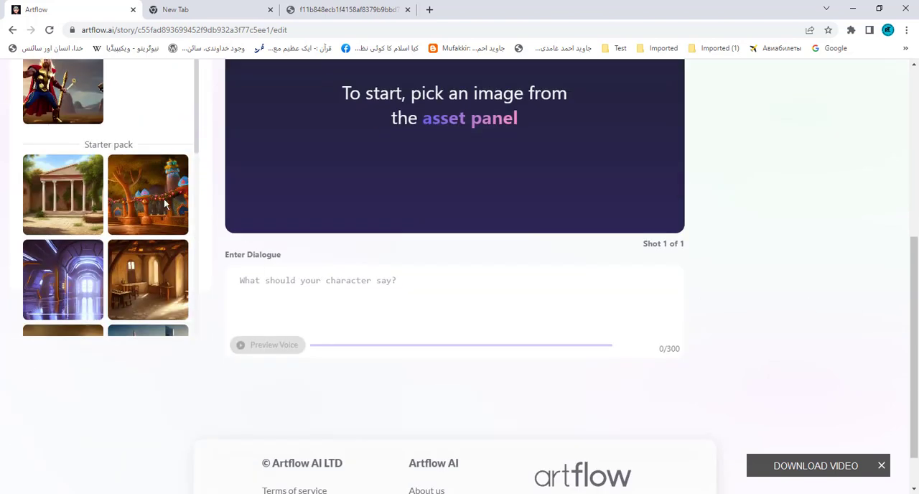
scroll(107, 203, "down", 4)
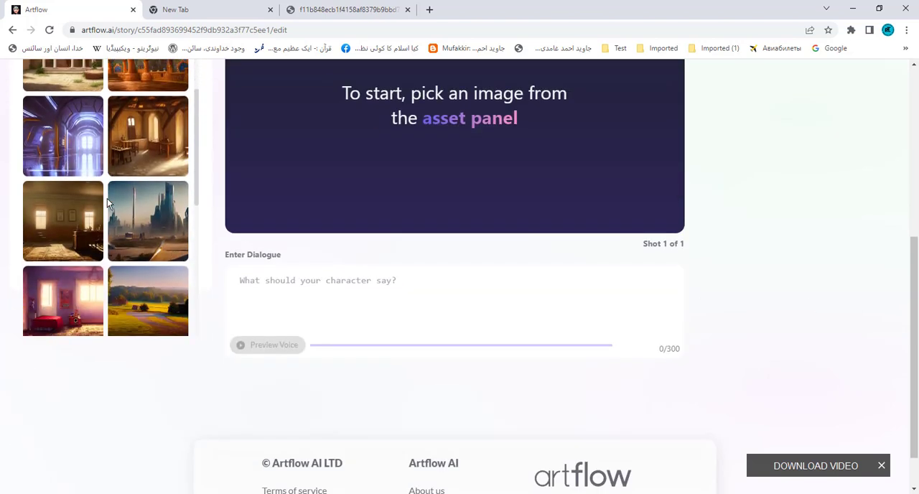
scroll(107, 200, "down", 6)
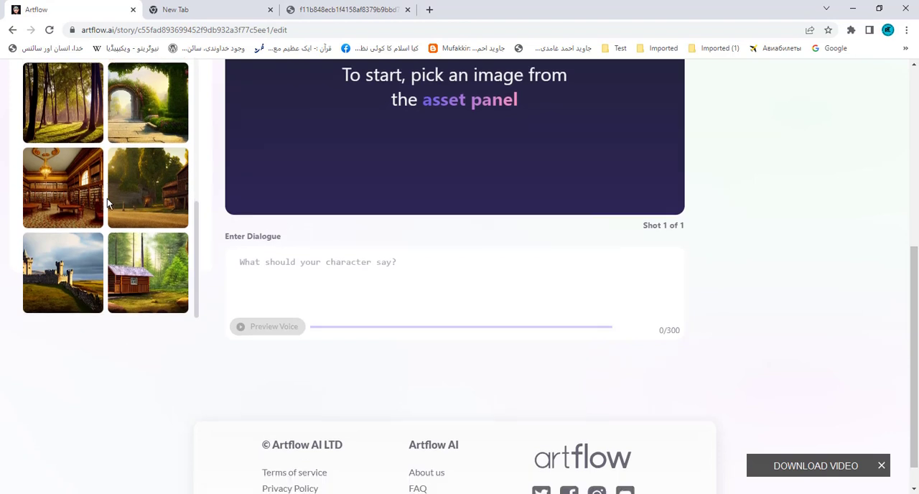
scroll(107, 203, "up", 1)
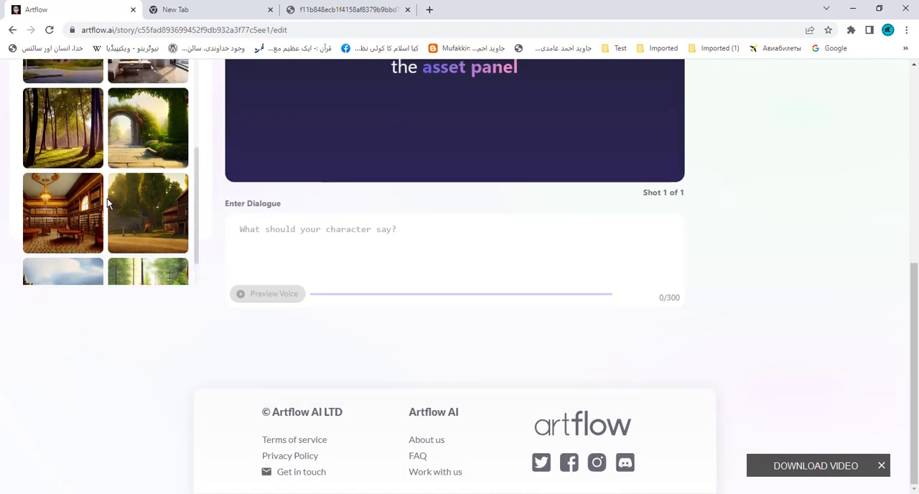
scroll(107, 198, "up", 1)
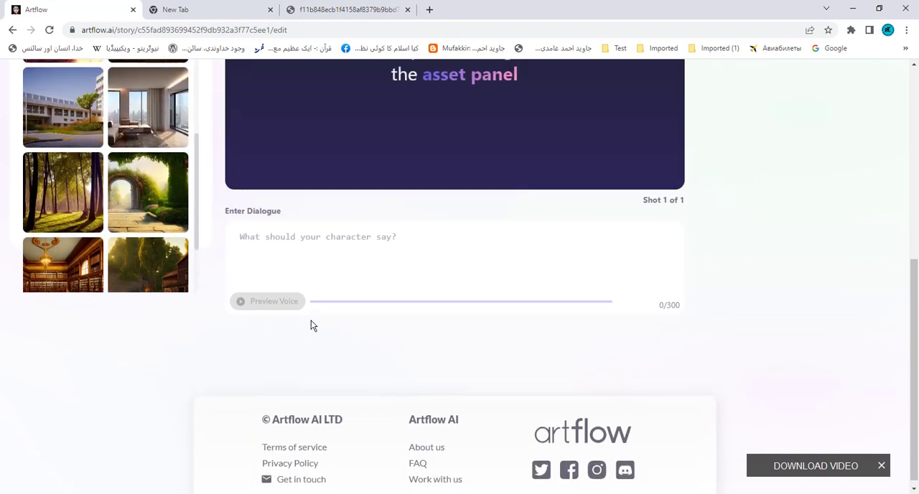
scroll(311, 325, "up", 3)
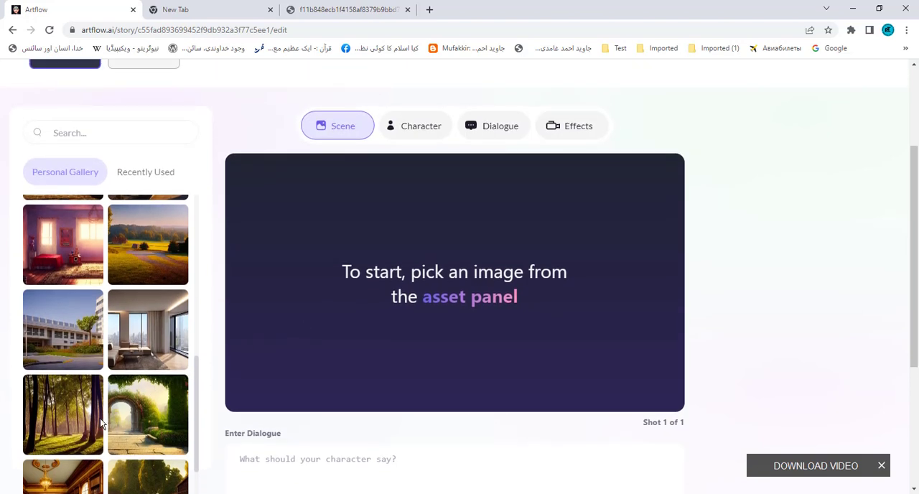
- Try the forest, modern living room and white building scenes, and set the garden archway as the shot's background
left_click(63, 423)
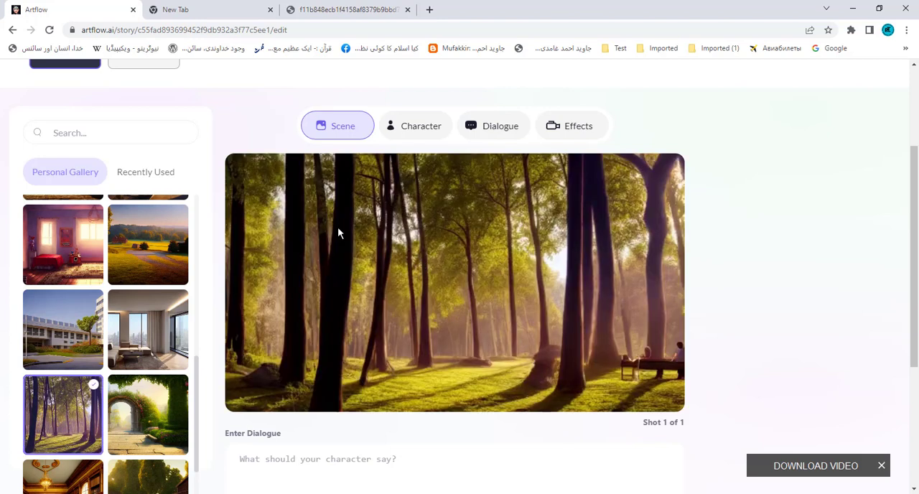
left_click(149, 333)
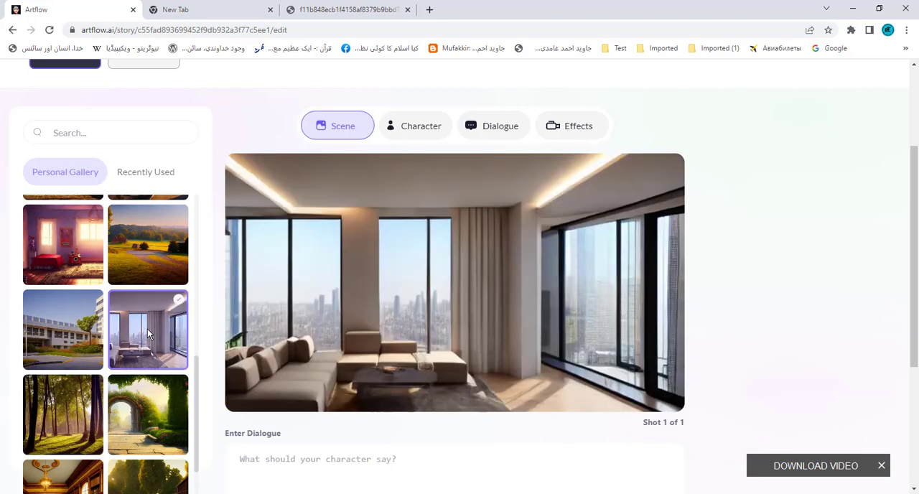
left_click(54, 334)
left_click(152, 429)
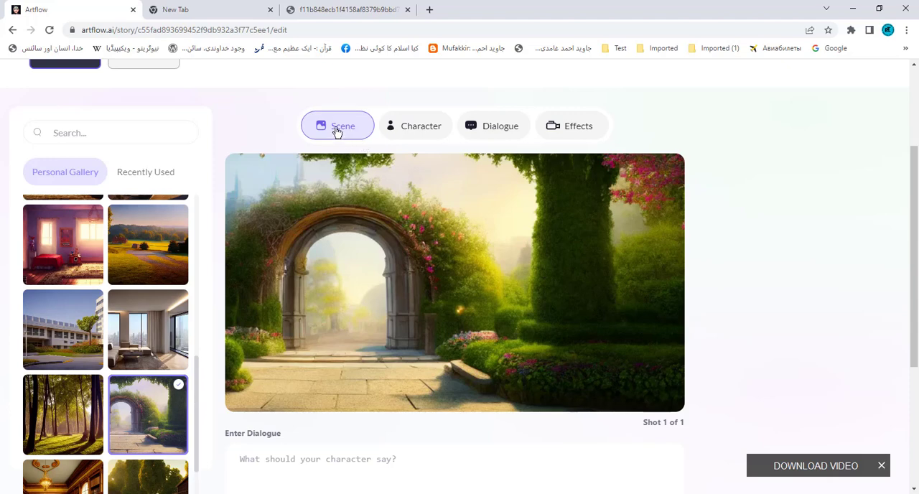
- Add the starter pack's dark-haired man with a moustache as the character and move him to the middle of the scene
scroll(353, 201, "up", 3)
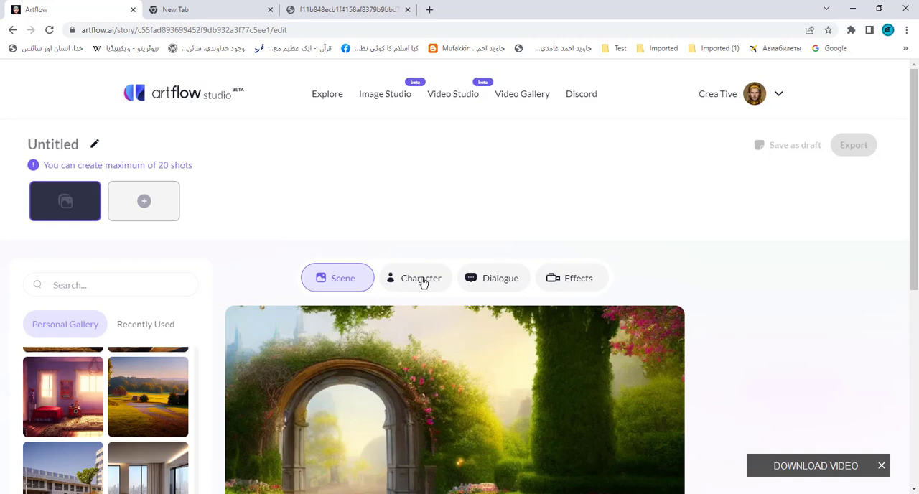
left_click(423, 280)
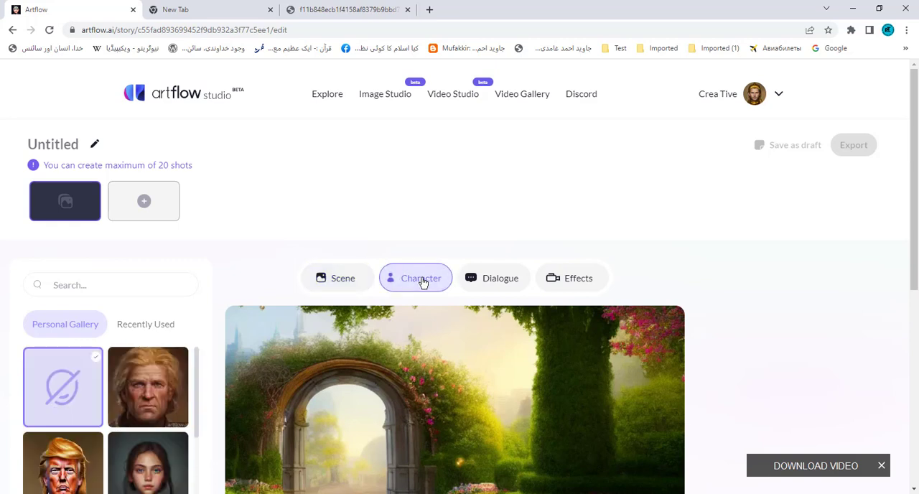
scroll(422, 282, "down", 3)
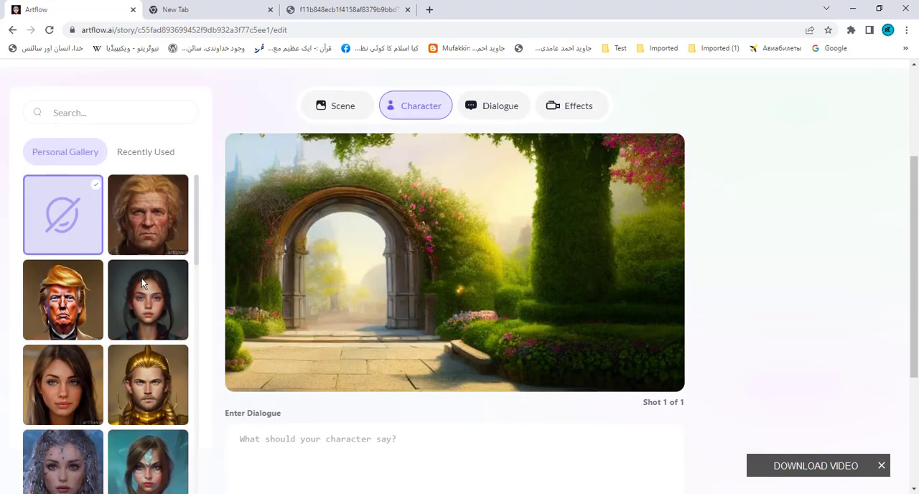
scroll(120, 257, "down", 1)
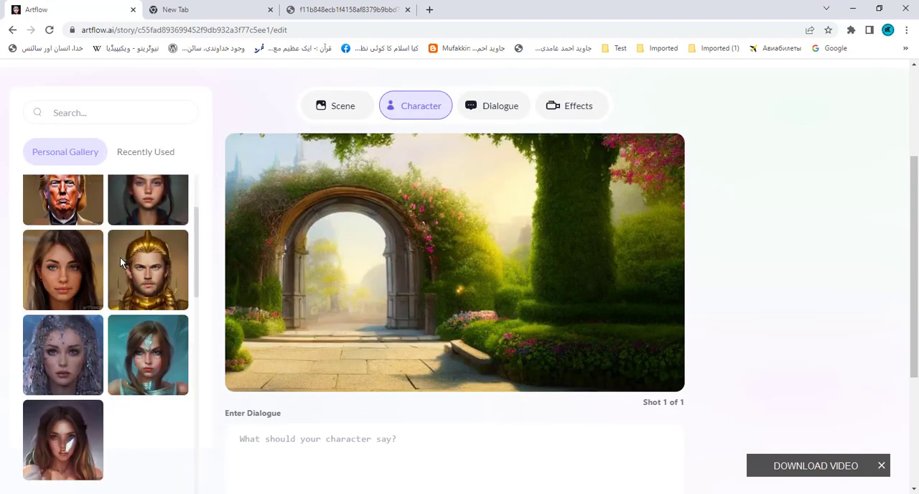
scroll(120, 257, "down", 2)
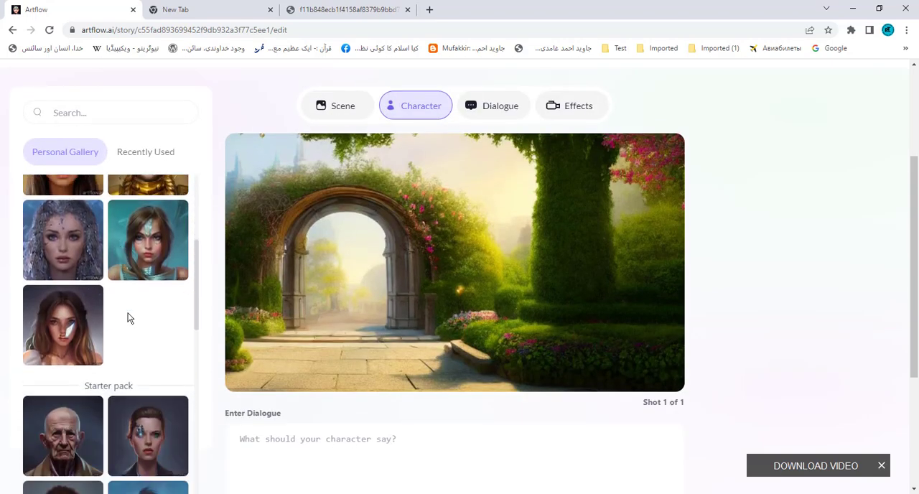
scroll(125, 338, "down", 3)
scroll(125, 338, "down", 2)
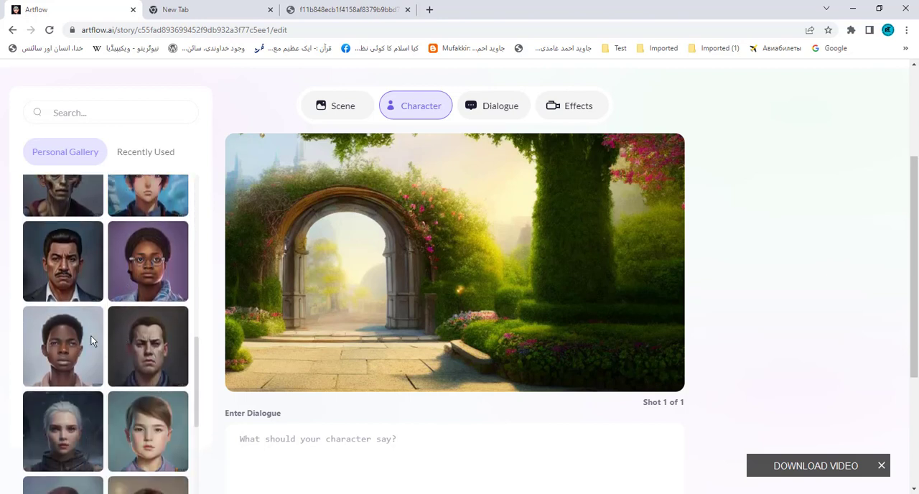
left_click(64, 268)
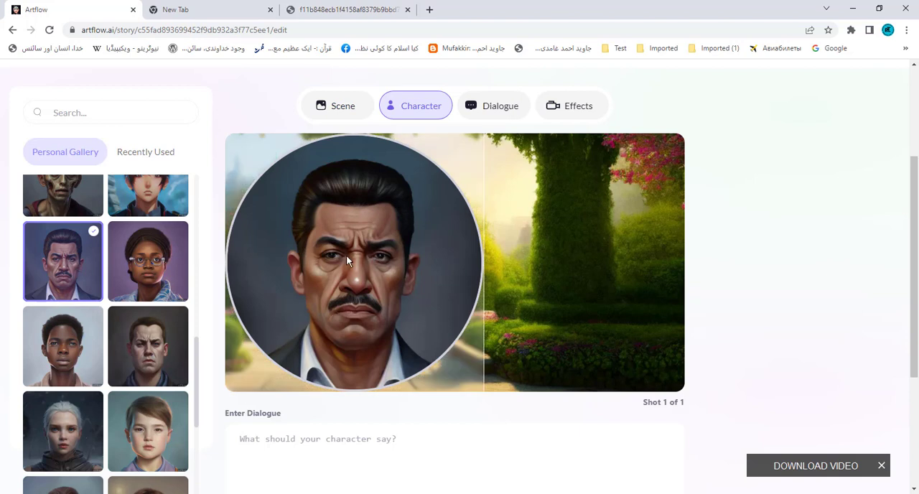
left_click_drag(366, 254, 451, 250)
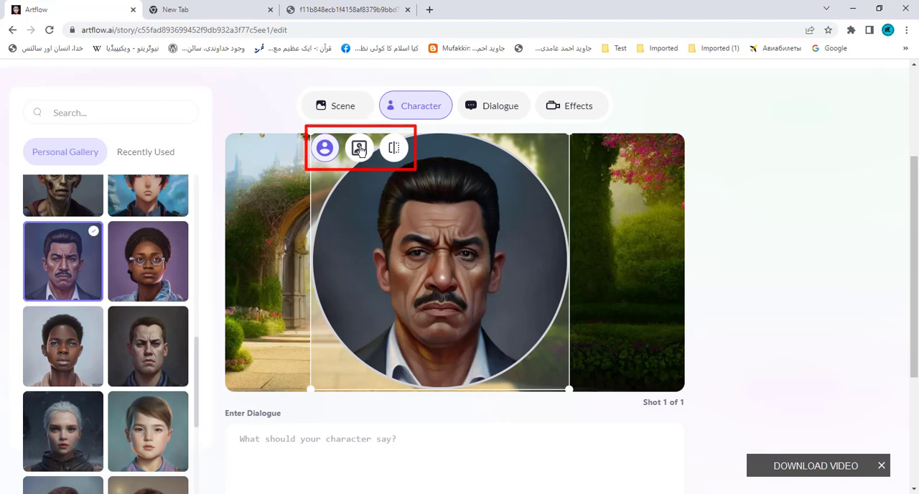
- Switch the character from the circular frame to the blended portrait display, and try mirroring him before restoring his orientation
left_click(359, 149)
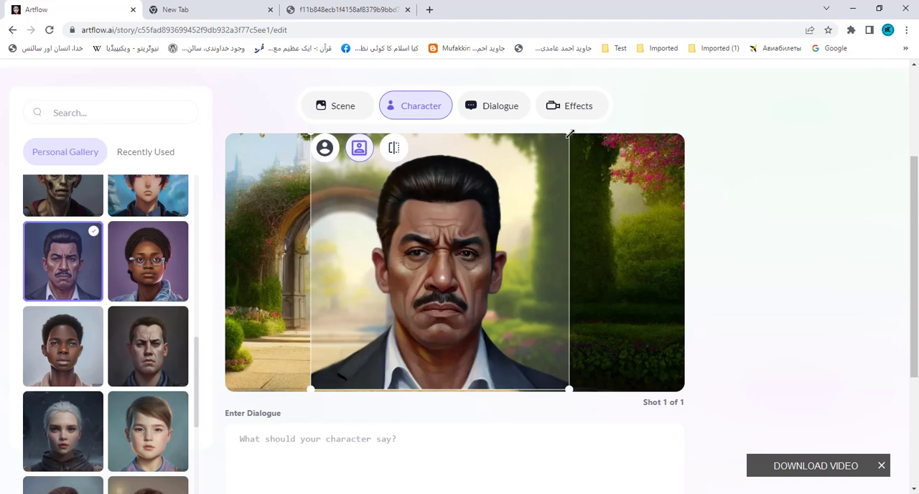
left_click(394, 148)
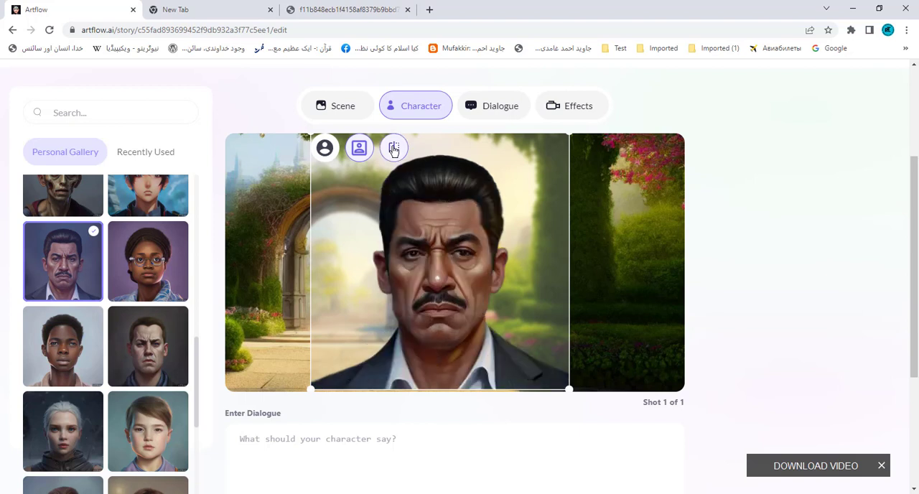
left_click(394, 149)
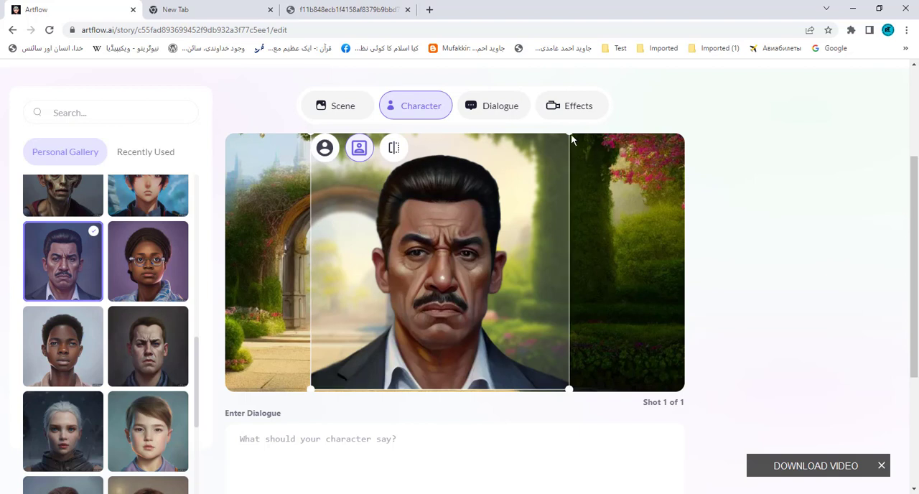
- Shrink the character and move him slightly towards the stone archway, against the lower edge of the scene
left_click_drag(570, 134, 510, 177)
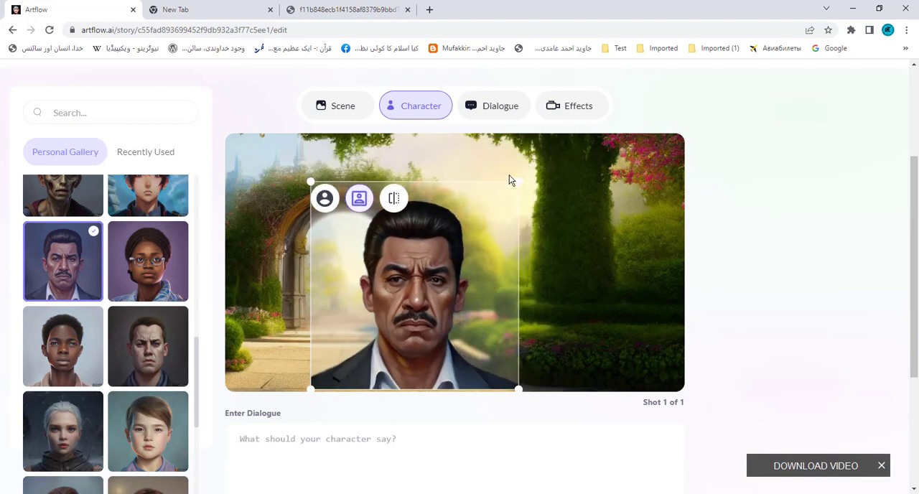
left_click_drag(460, 265, 458, 270)
left_click(786, 207)
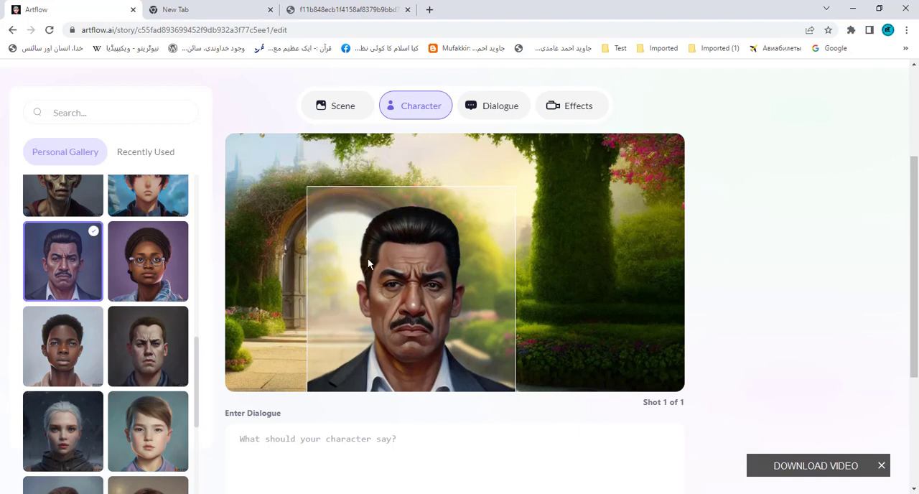
left_click_drag(363, 244, 354, 243)
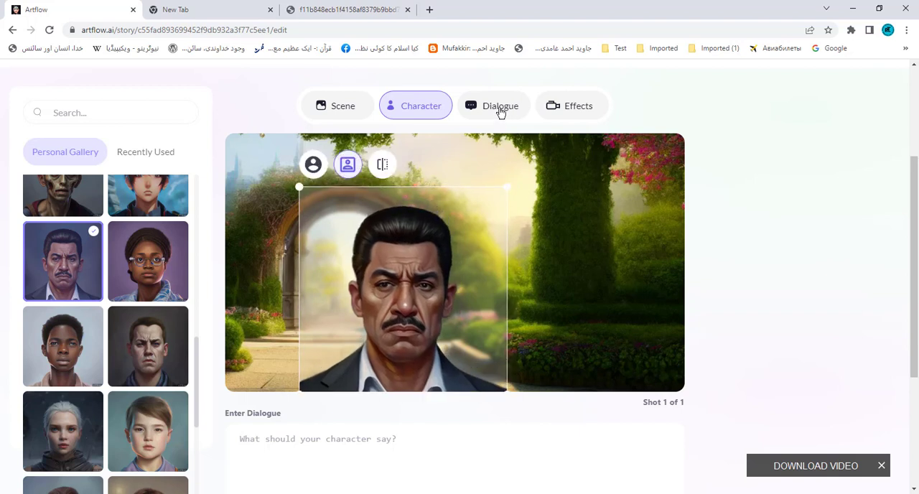
- Enter the shot's dialogue: "Artflow lets you create your own, unique Animated Stories with original characters using assets generated with AI."
left_click(501, 107)
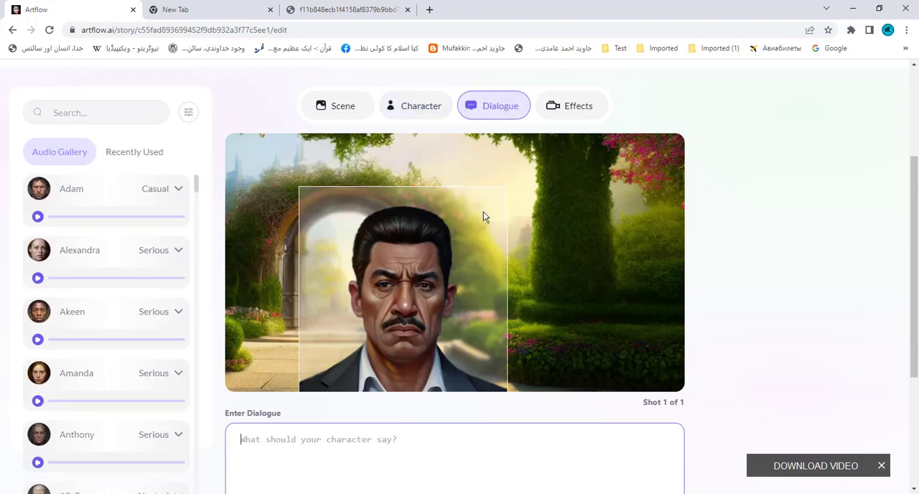
scroll(467, 425, "down", 3)
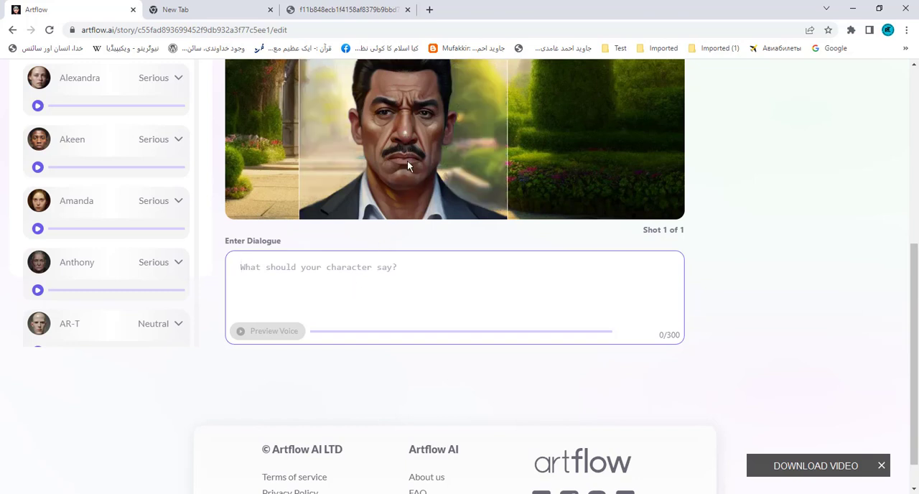
scroll(417, 258, "up", 2)
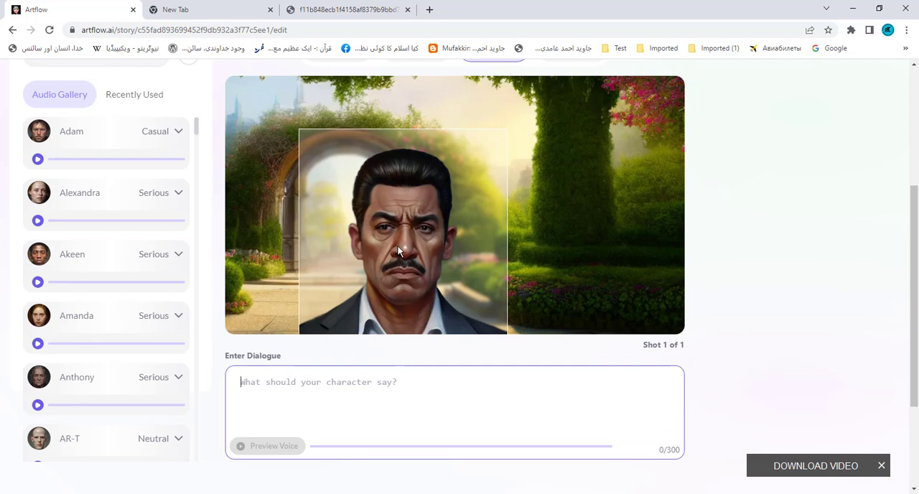
scroll(399, 250, "down", 1)
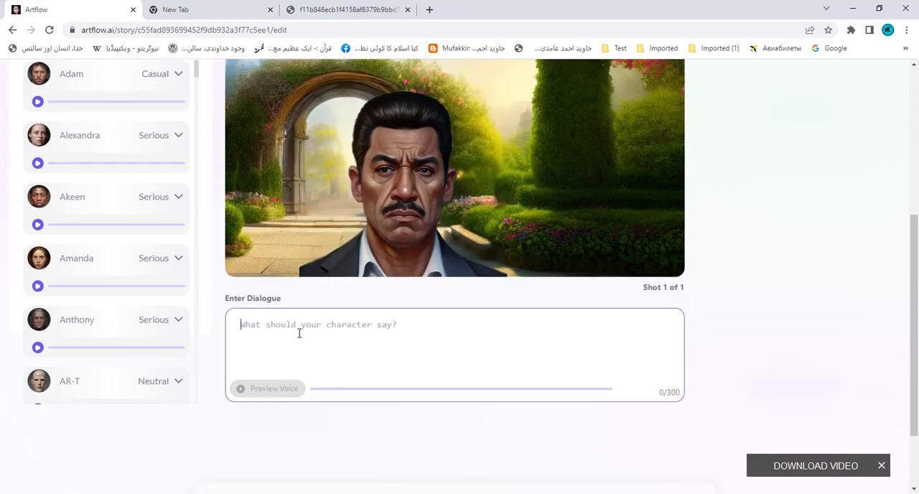
type("Artflow lets you create your own, unique Animated Stories with original characters using assets generated with AI.")
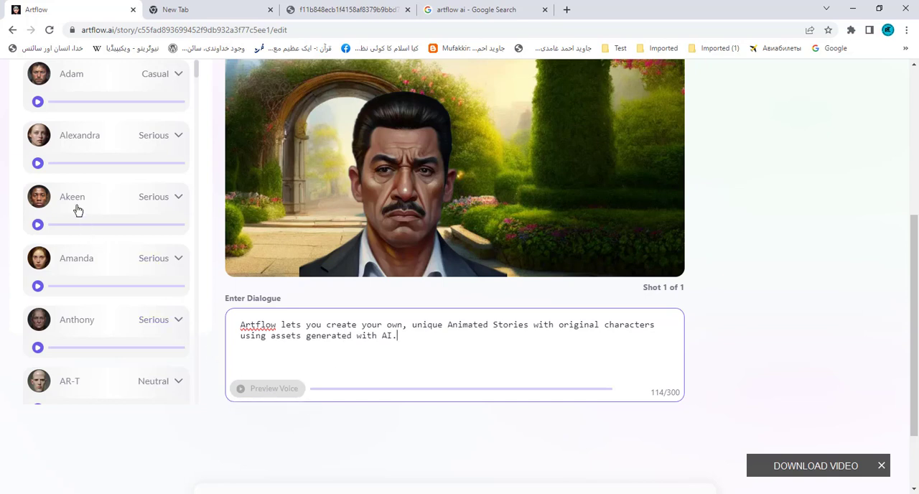
- Listen to the samples of the Adam voice in Casual style and the Alexandra voice in Serious style
scroll(78, 180, "up", 1)
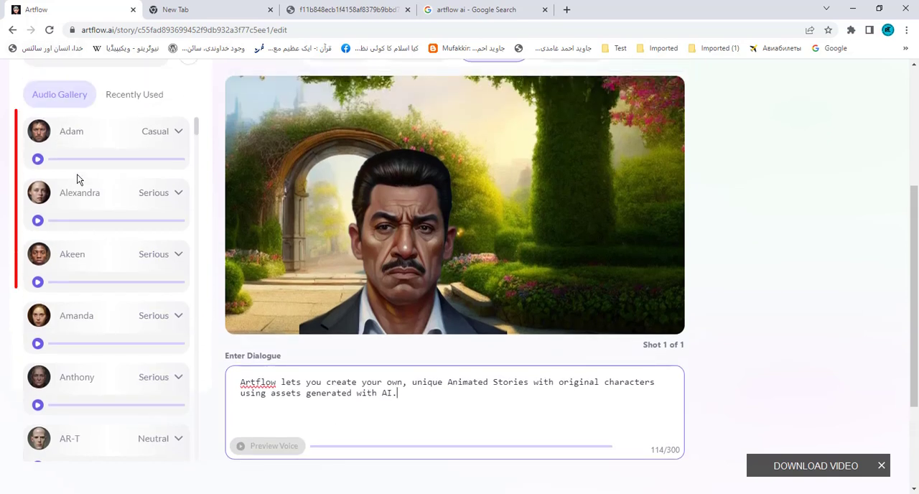
left_click(39, 162)
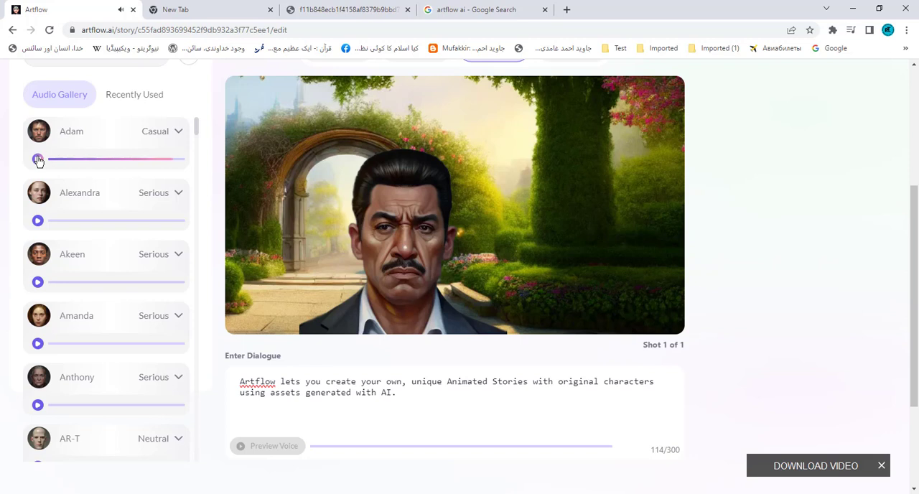
left_click(38, 221)
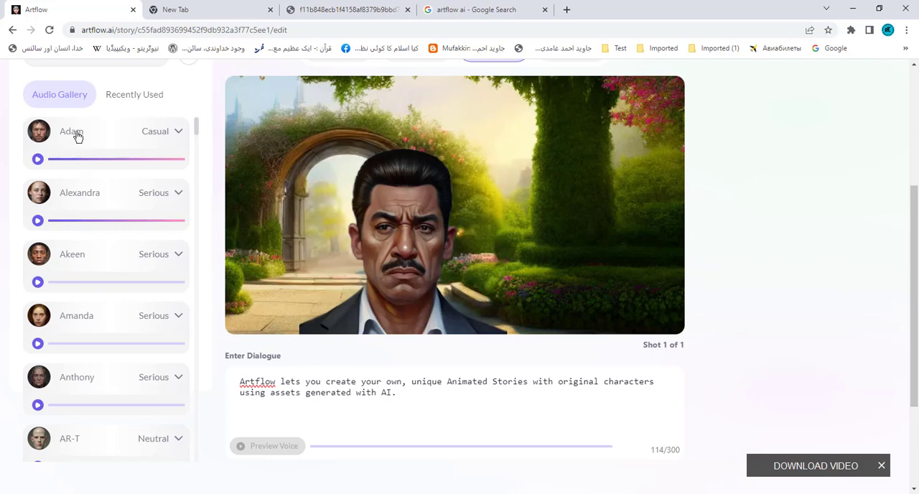
- Listen to the Adam voice in the Serious, Fury and Battle styles, and return its style to Casual
left_click(178, 132)
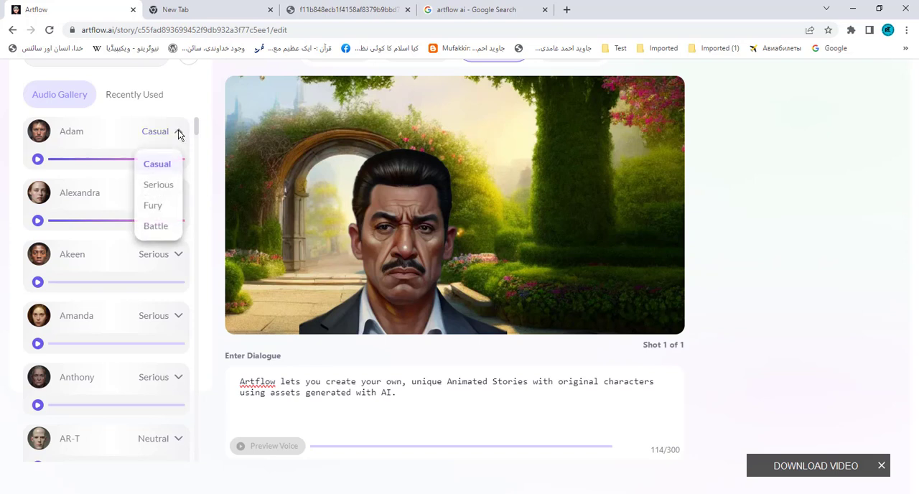
left_click(166, 189)
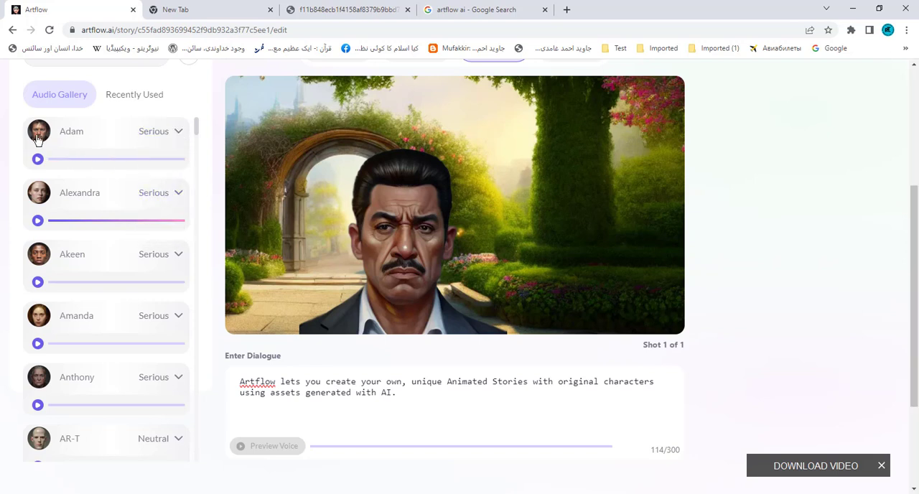
left_click(38, 160)
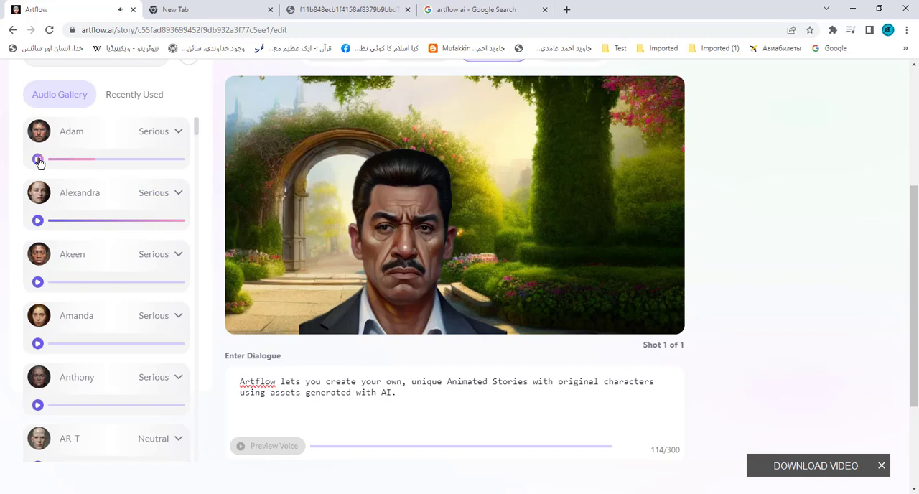
left_click(178, 132)
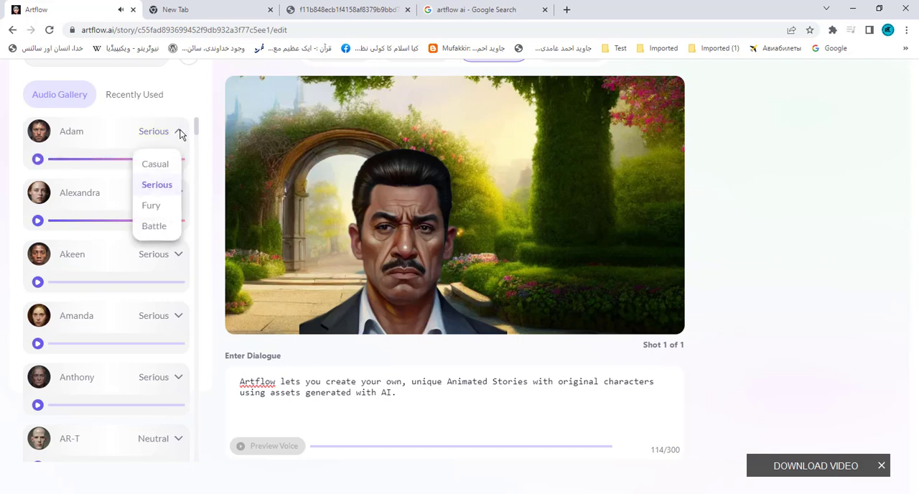
left_click(150, 208)
left_click(37, 160)
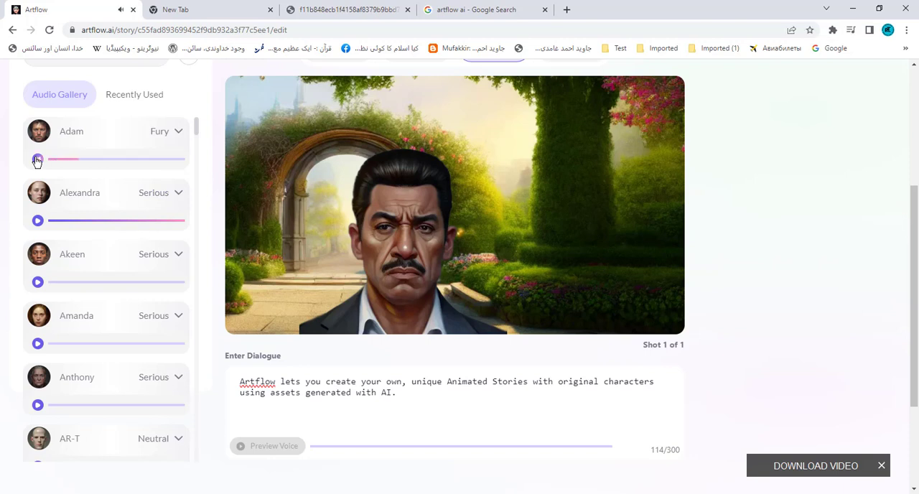
left_click(179, 133)
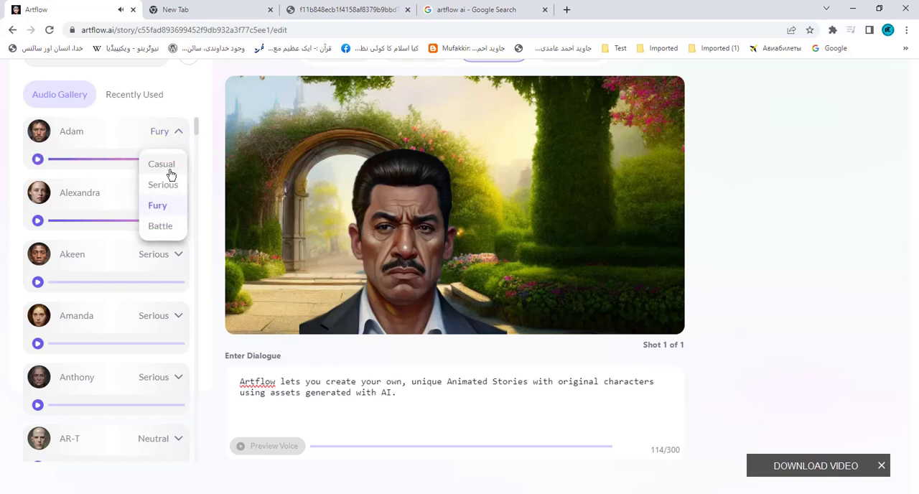
left_click(160, 227)
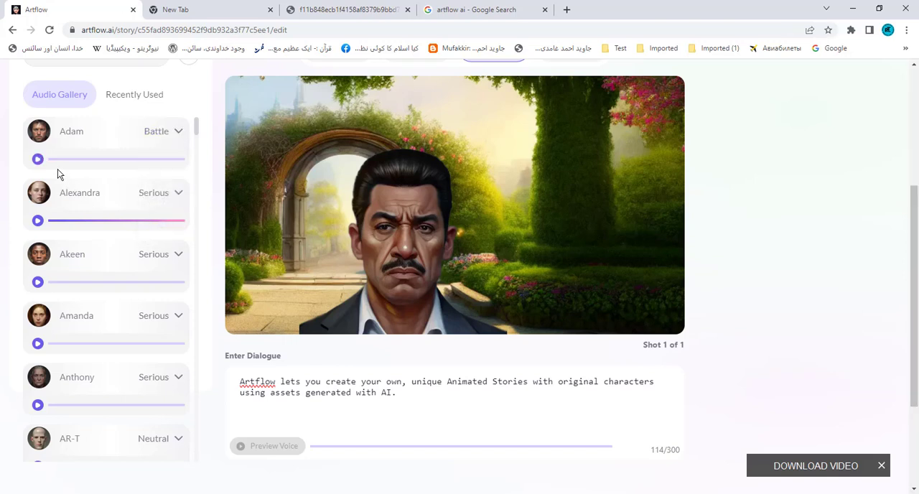
left_click(38, 160)
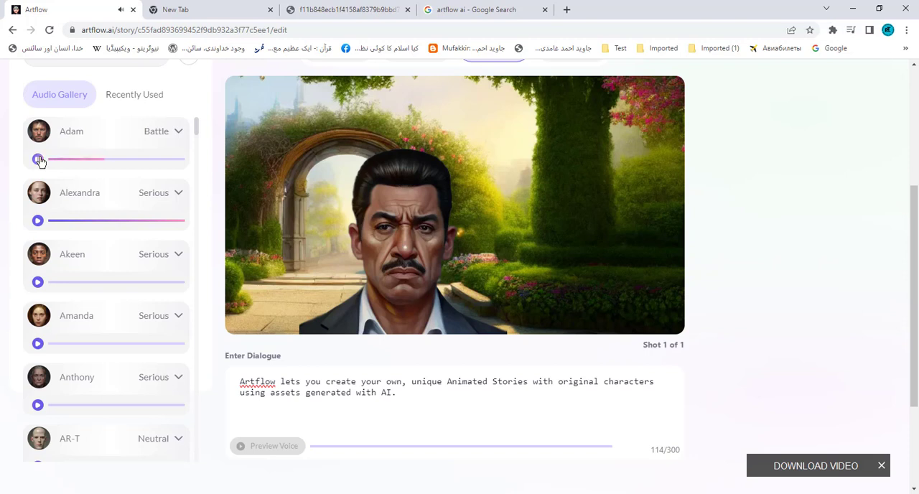
left_click(178, 134)
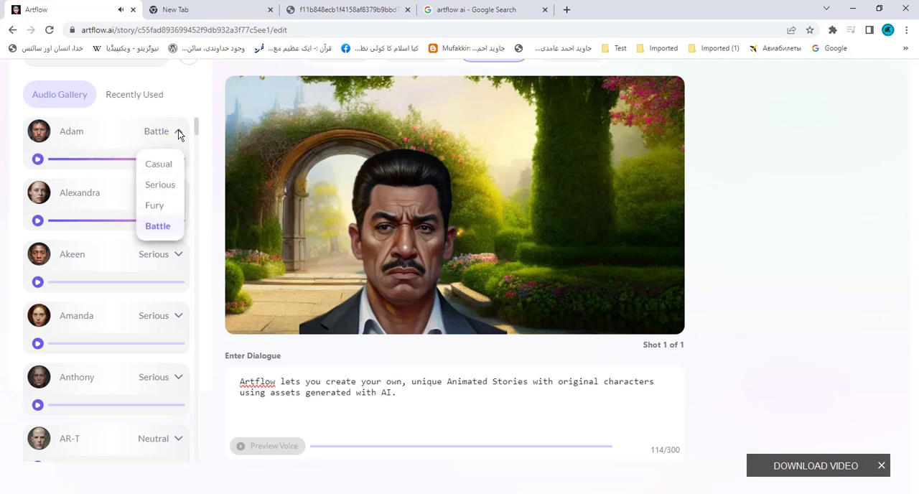
left_click(165, 166)
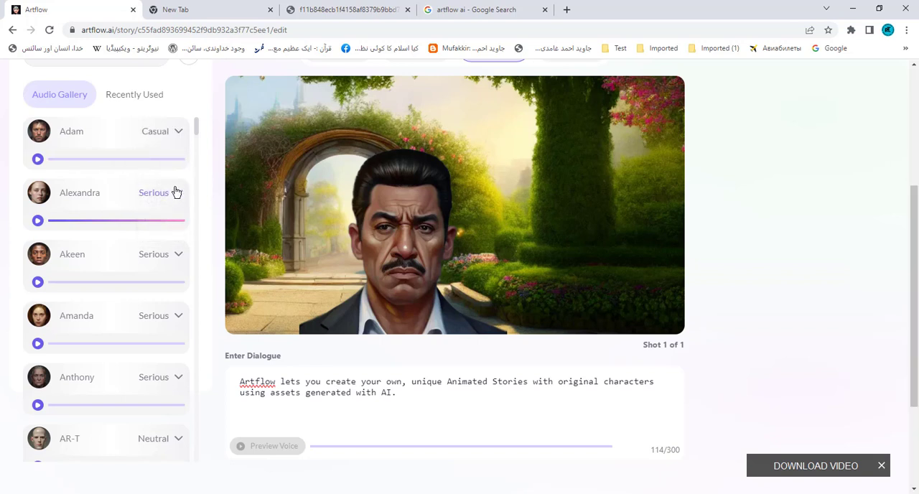
- Check the styles offered for the Alexandra voice and listen to the Akeen voice in Angry style
left_click(178, 194)
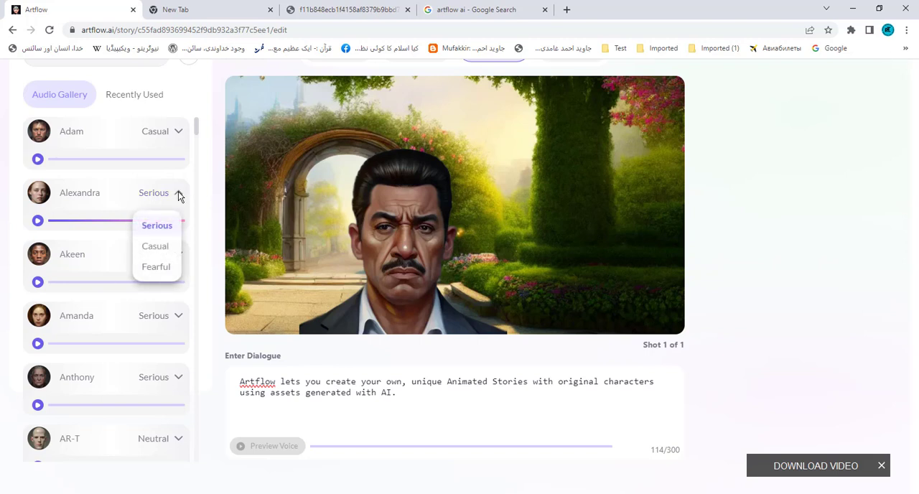
left_click(178, 193)
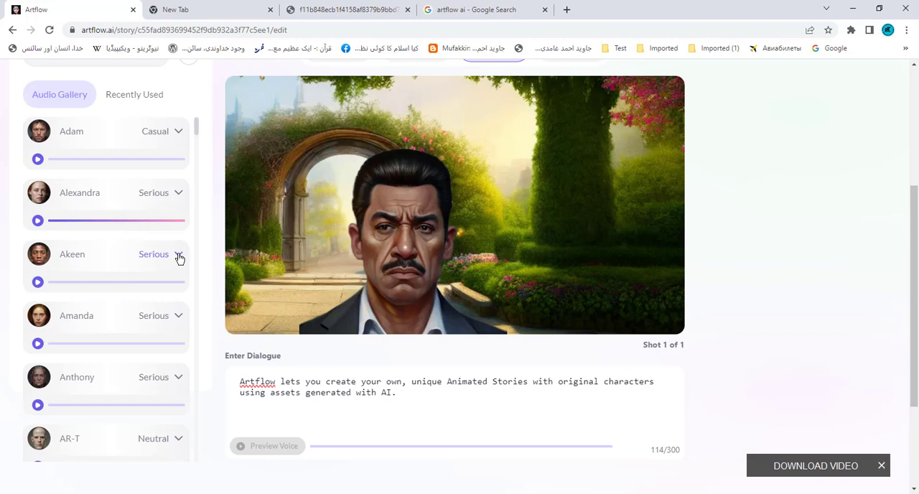
left_click(178, 255)
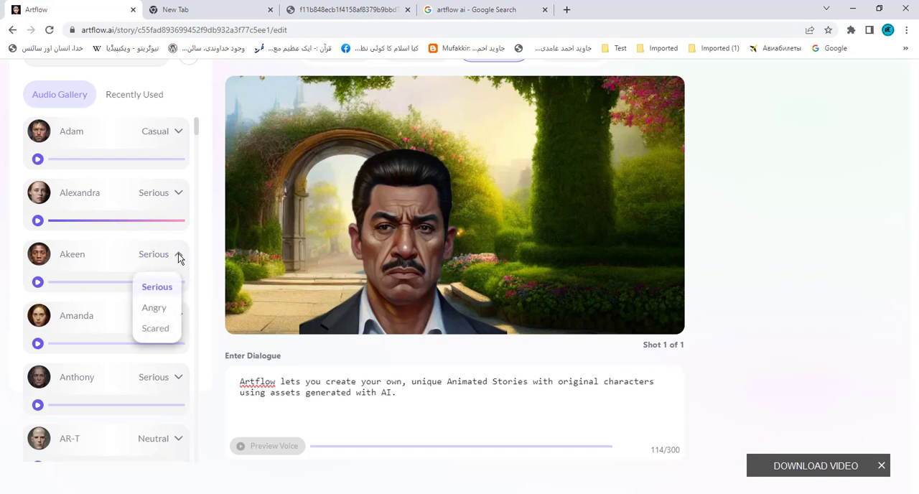
left_click(155, 310)
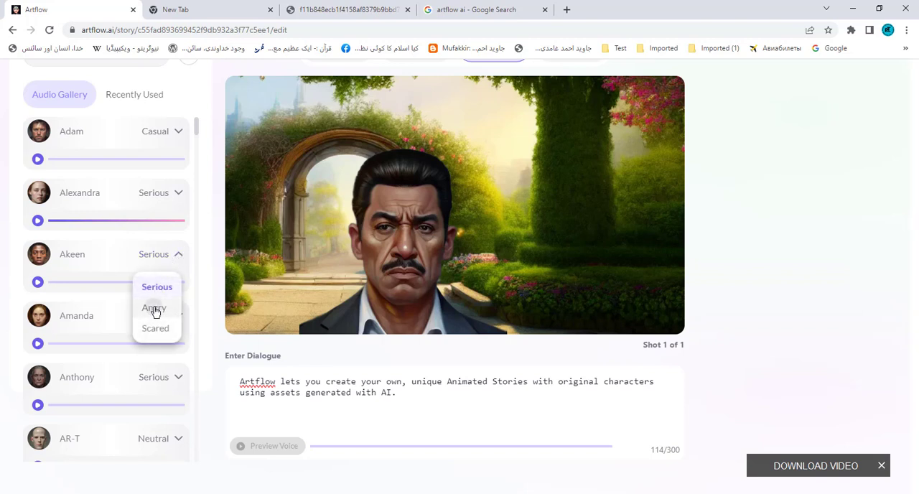
left_click(38, 282)
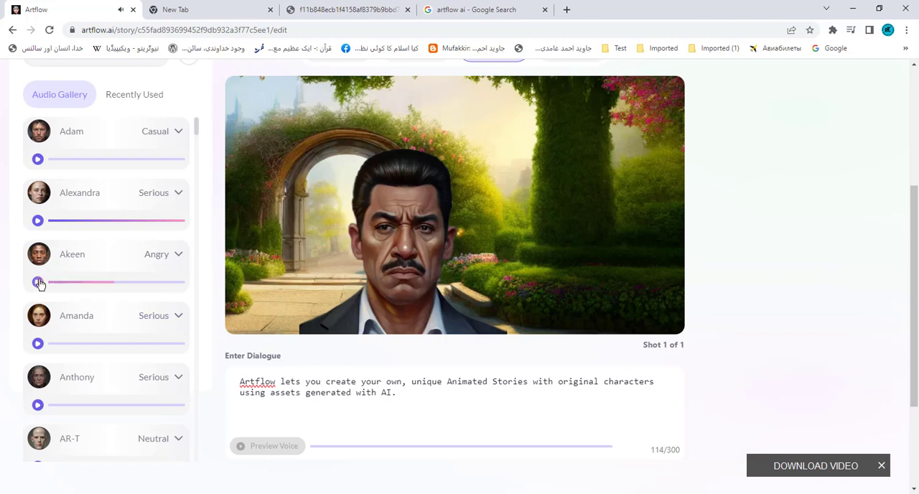
left_click(39, 282)
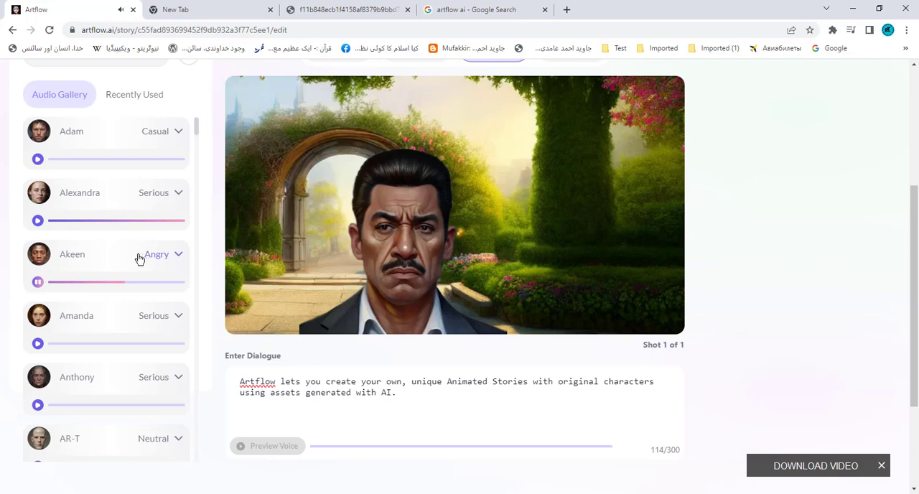
- Choose the Akeen voice in Serious style for the character and preview the dialogue with it
left_click(179, 256)
left_click(159, 288)
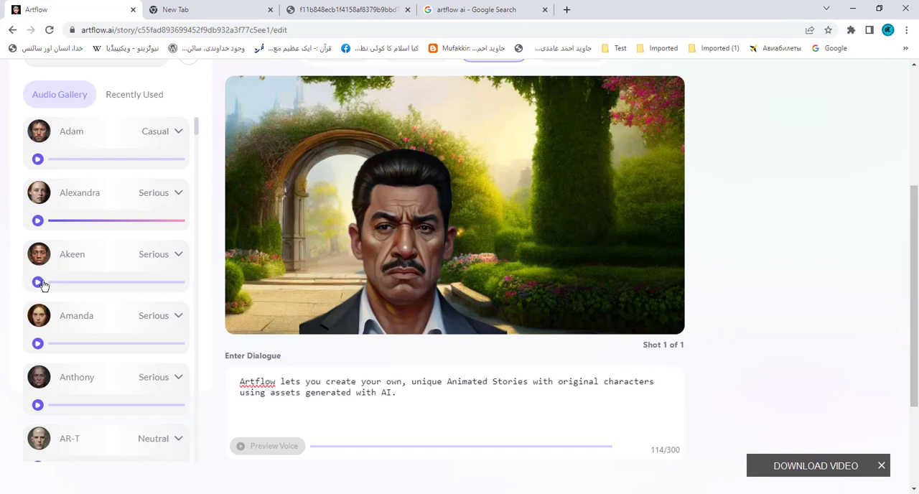
left_click(38, 283)
left_click(66, 261)
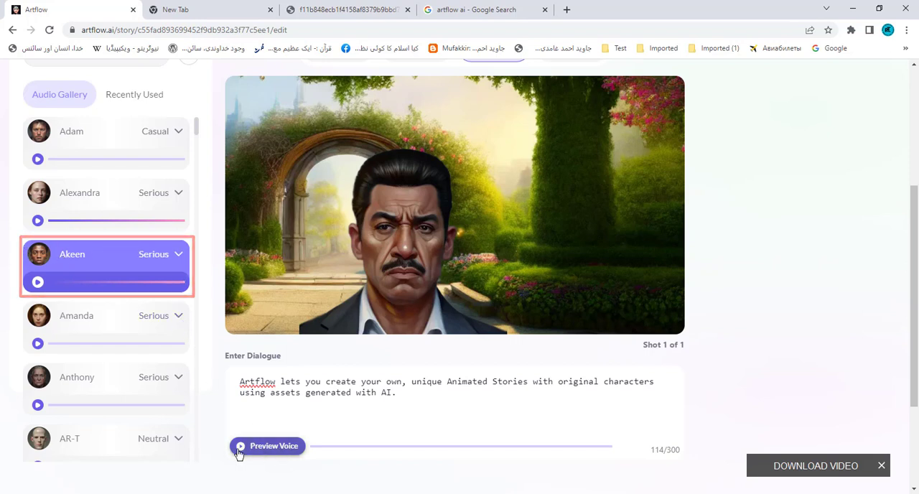
left_click(276, 451)
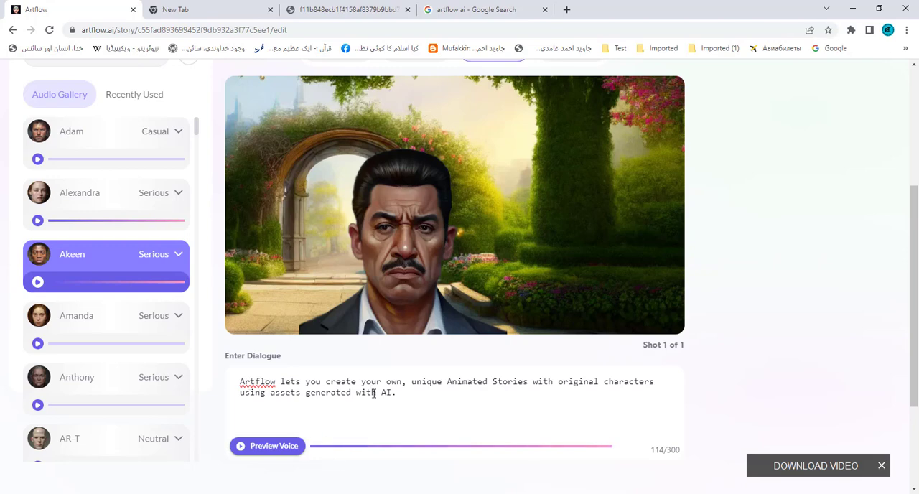
- Apply the Teal and Orange effects filter to the garden shot
scroll(390, 415, "up", 3)
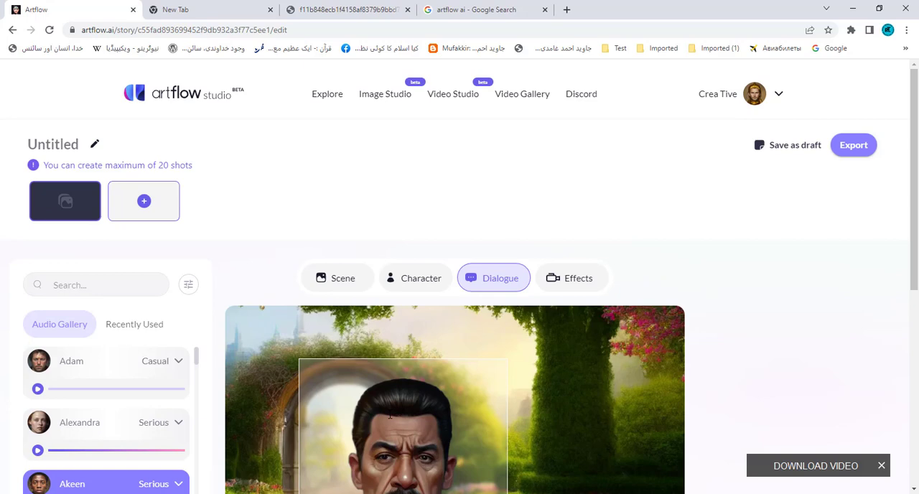
scroll(390, 413, "down", 1)
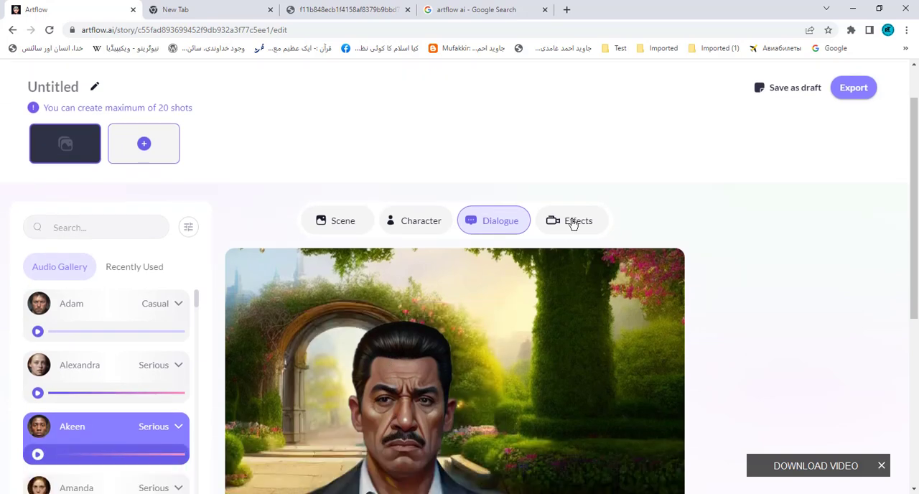
left_click(572, 222)
scroll(198, 301, "down", 1)
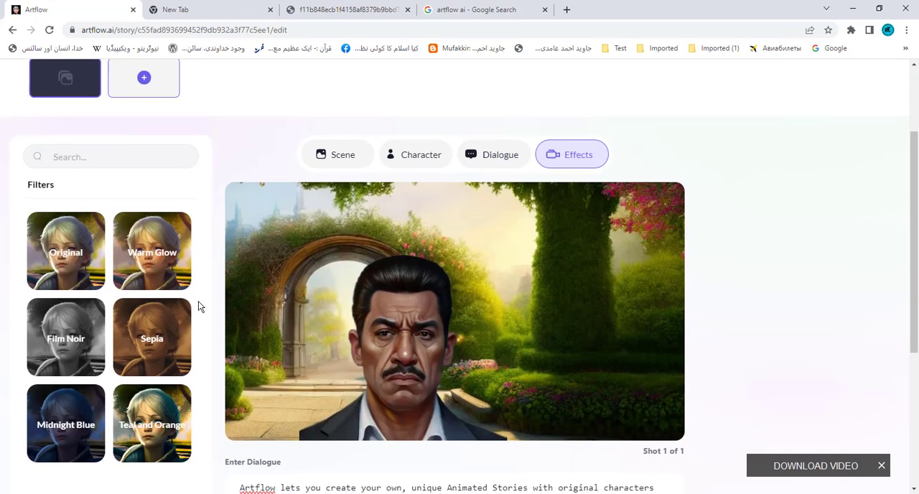
scroll(198, 301, "down", 1)
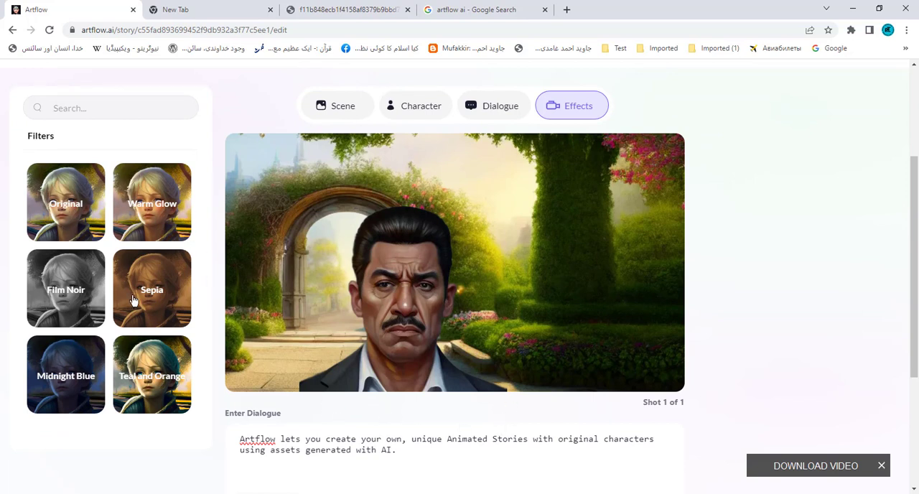
left_click(153, 370)
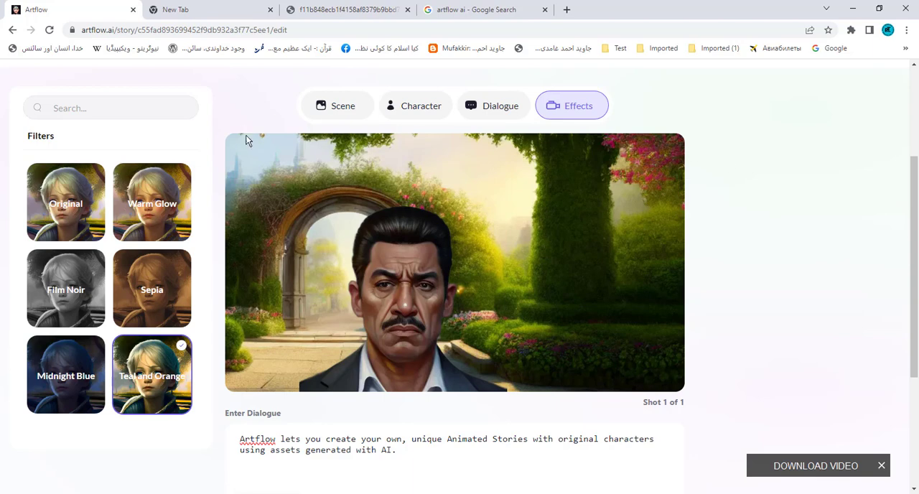
- Export the story as a video titled "artflow"
scroll(779, 307, "up", 3)
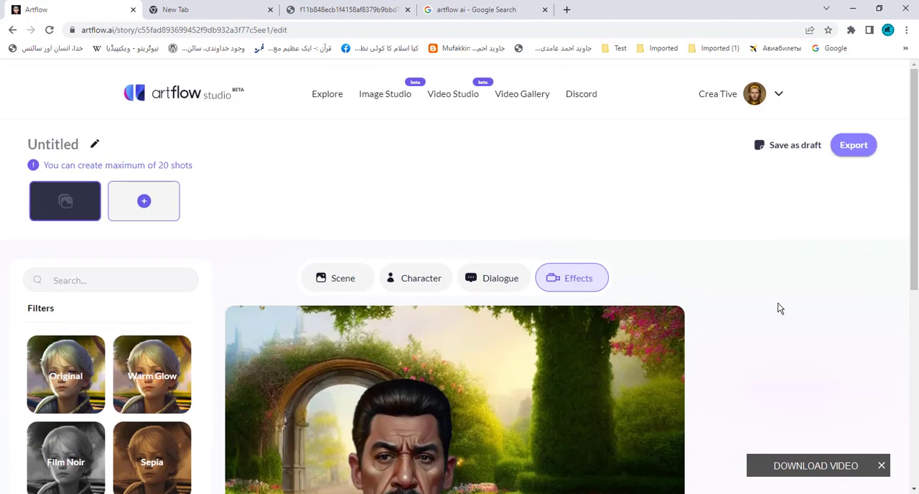
left_click(857, 146)
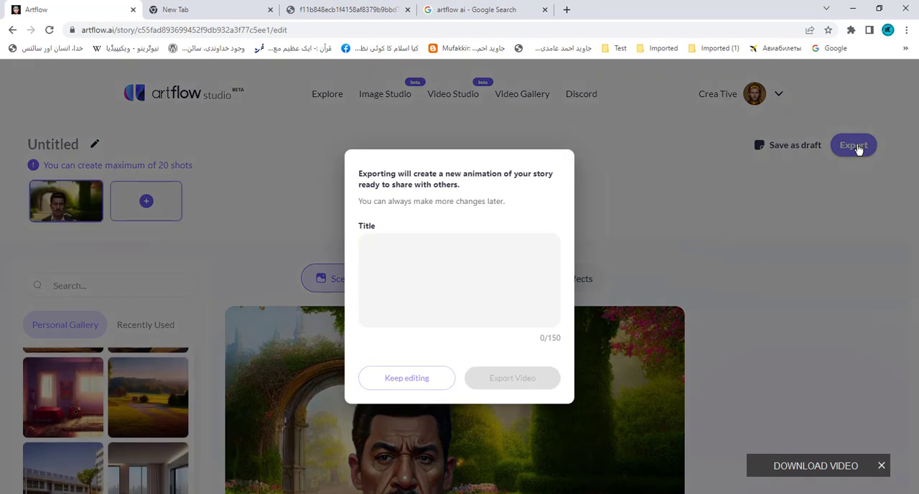
left_click(405, 271)
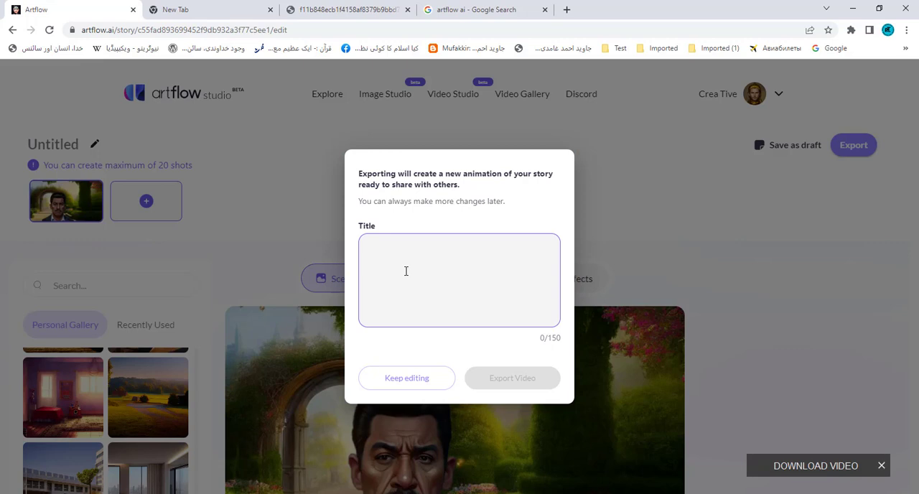
type("artflow")
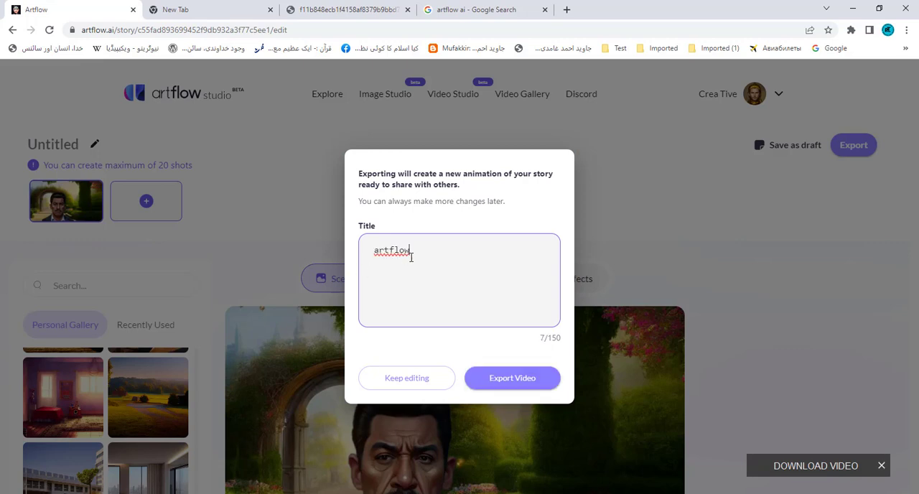
left_click(514, 380)
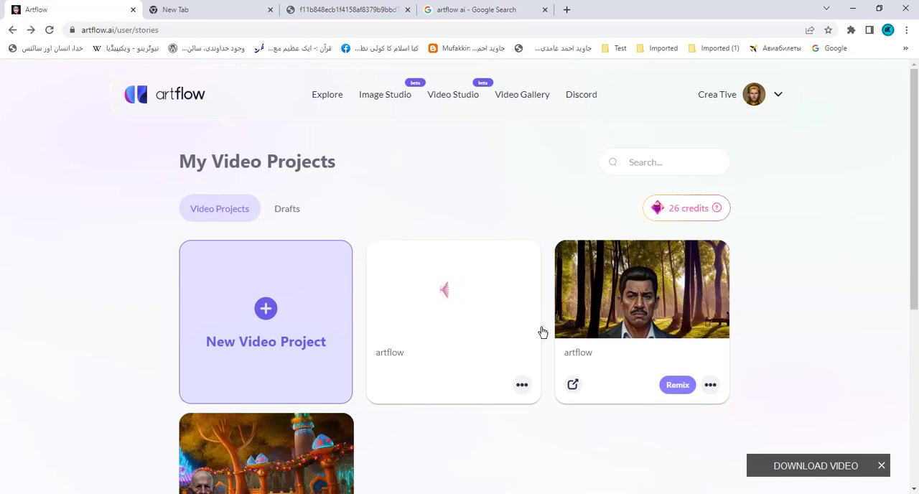
- Play the existing artflow video with the forest scene and return to the video projects
left_click(642, 303)
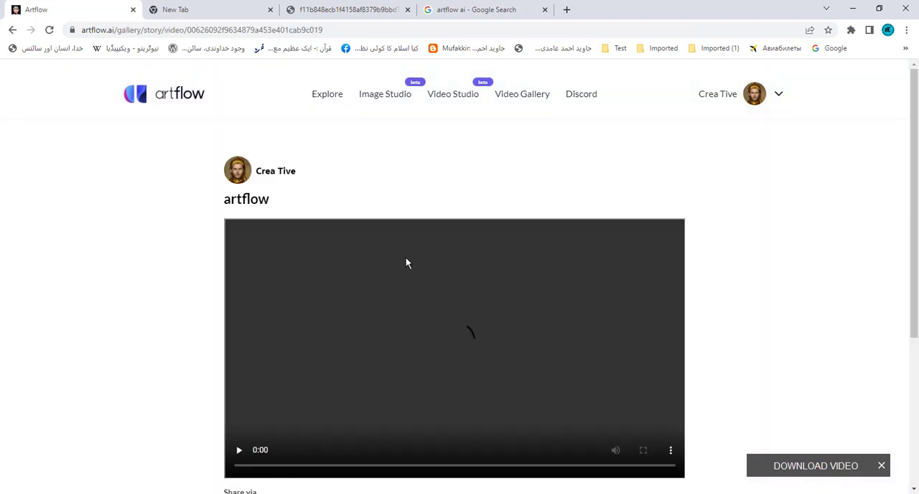
scroll(402, 269, "down", 2)
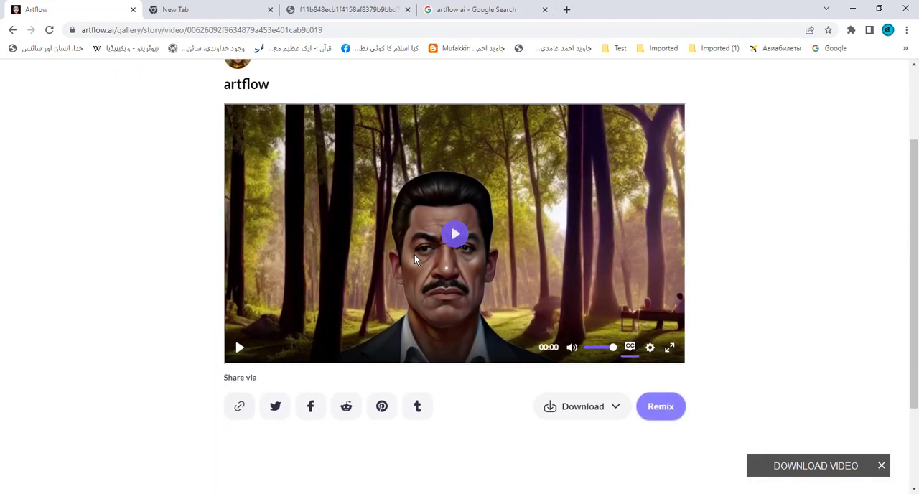
left_click(240, 349)
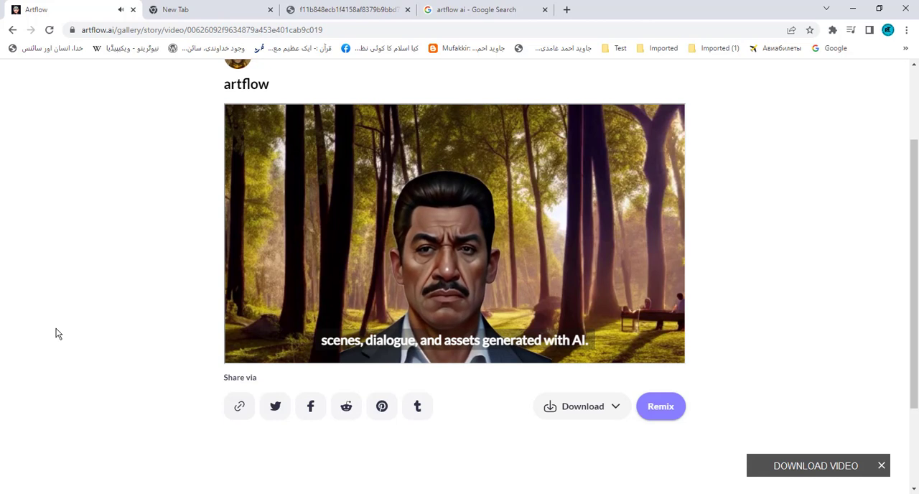
left_click(13, 29)
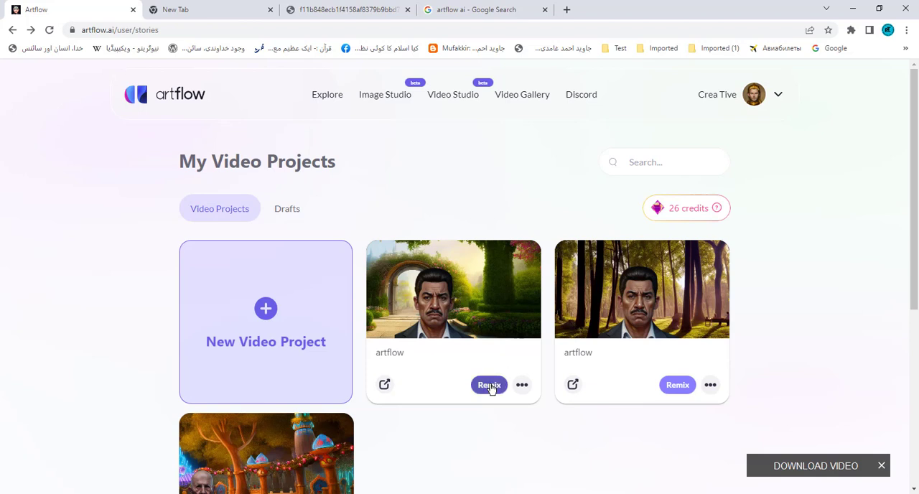
- Check the extra options of the exported garden video, play it, and return to the video projects
left_click(524, 388)
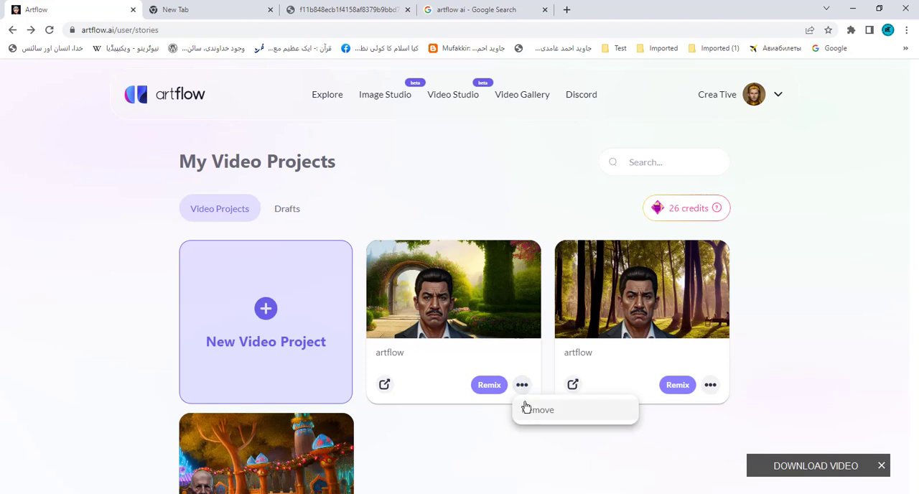
left_click(451, 297)
left_click(450, 297)
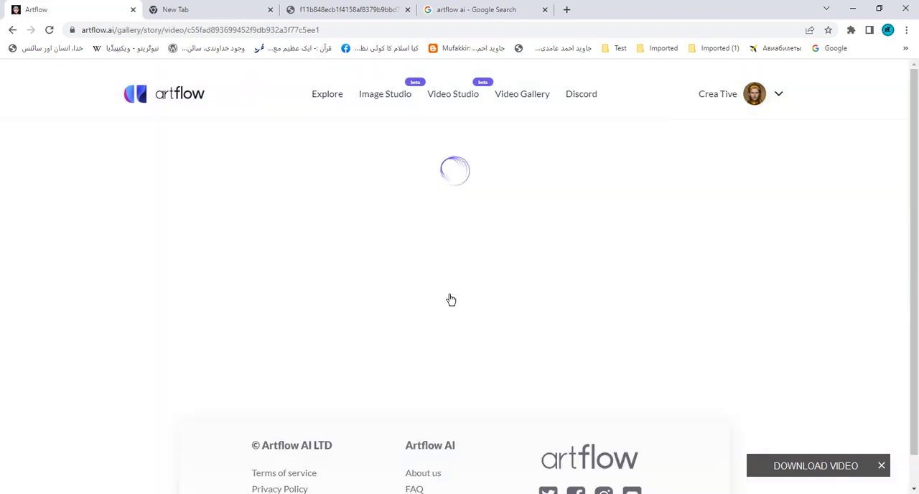
scroll(437, 282, "down", 1)
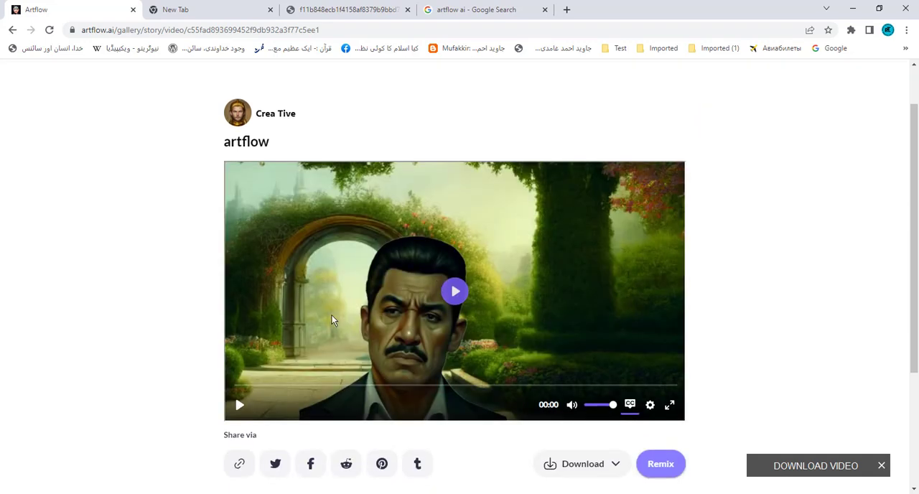
left_click(241, 406)
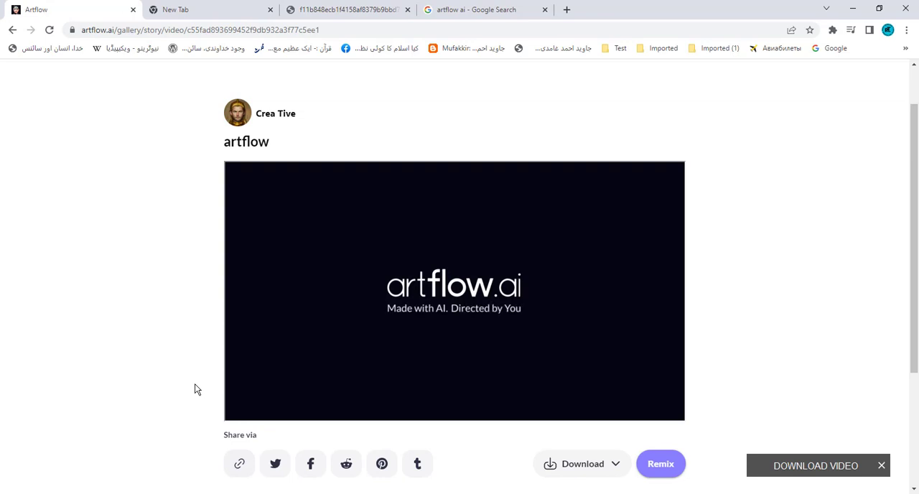
left_click(13, 29)
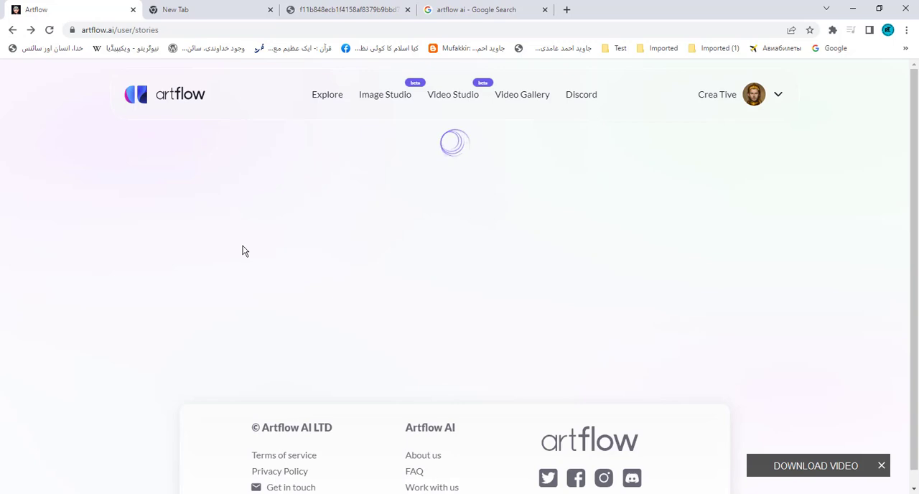
- Play the video project named "man" and return to the video projects
scroll(244, 249, "down", 1)
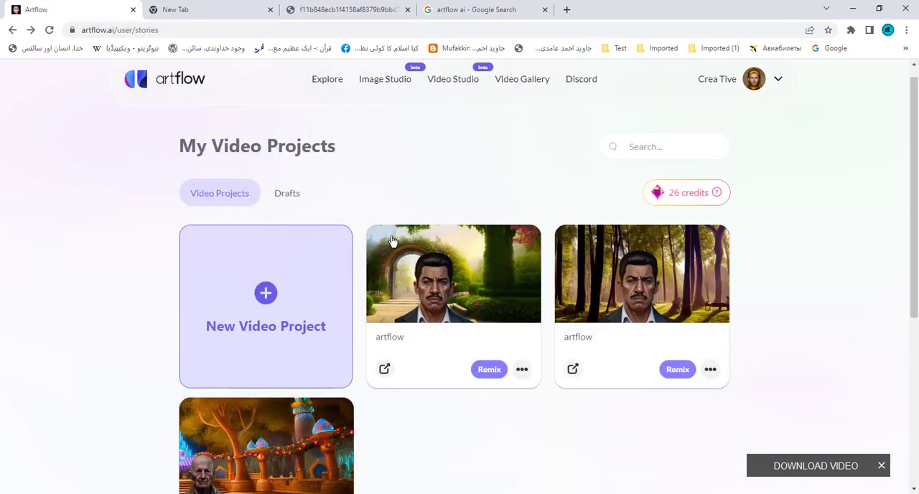
scroll(364, 317, "down", 2)
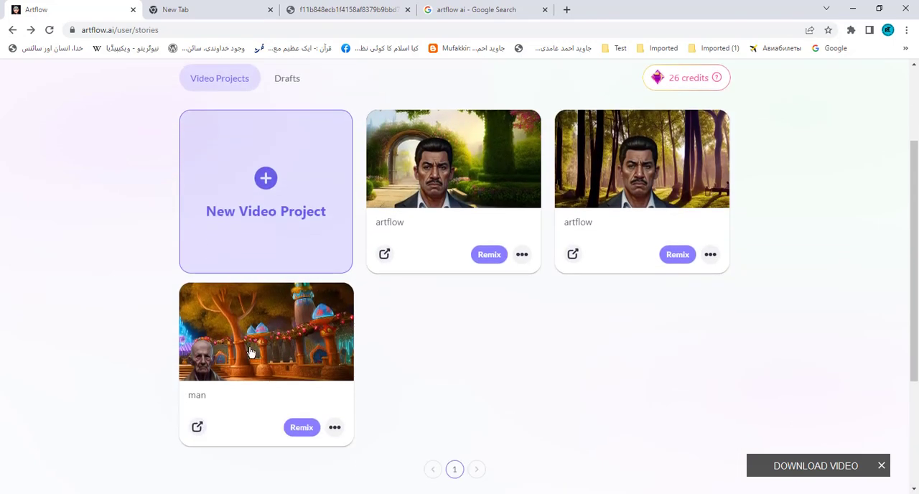
left_click(253, 341)
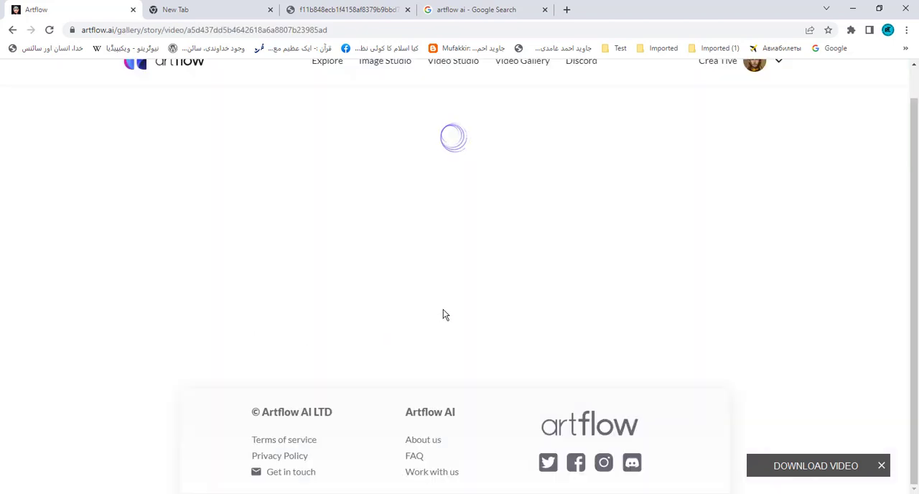
scroll(443, 311, "down", 2)
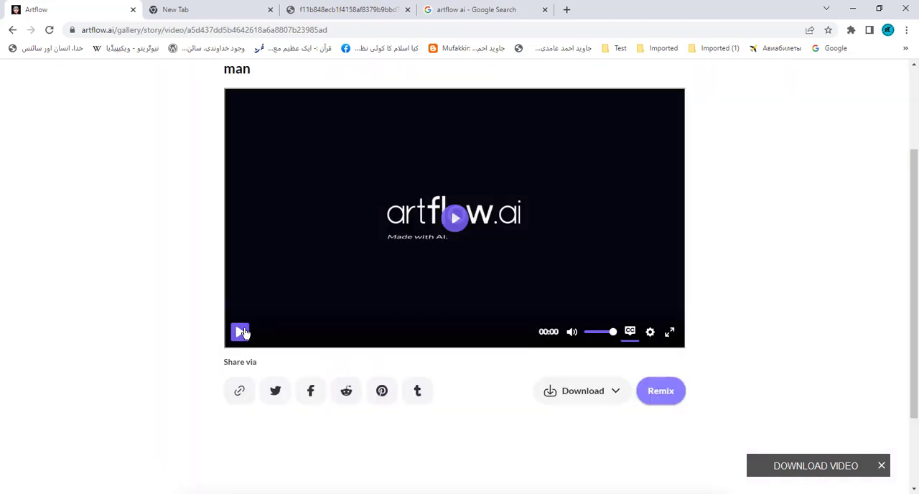
left_click(240, 331)
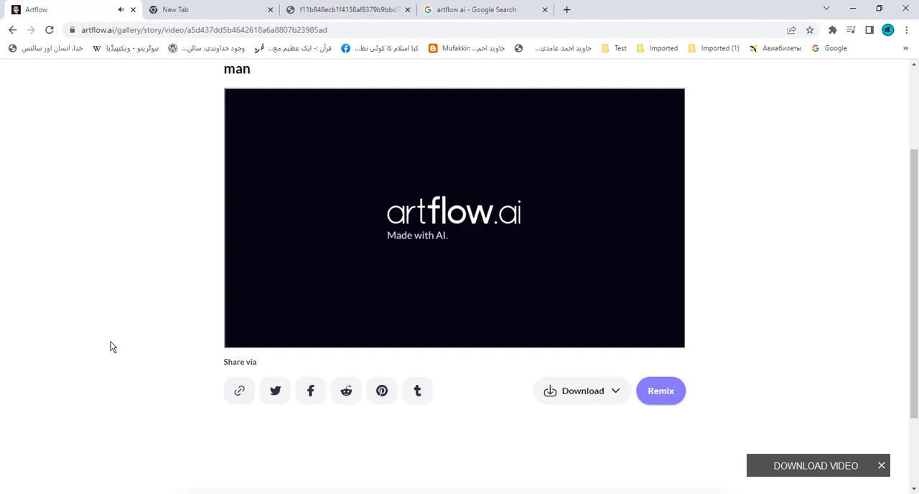
left_click(12, 29)
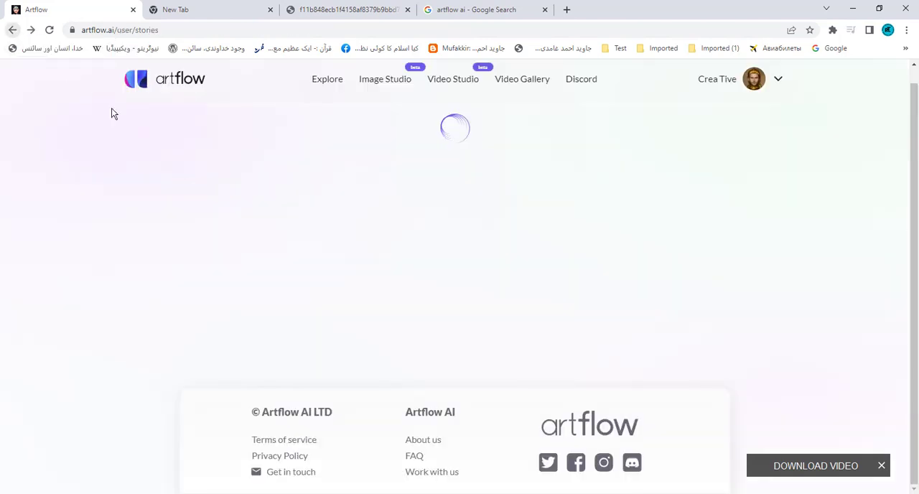
- Check the video credits and the Image Studio credit cost, and look over the projects in the Video Gallery
scroll(550, 348, "up", 2)
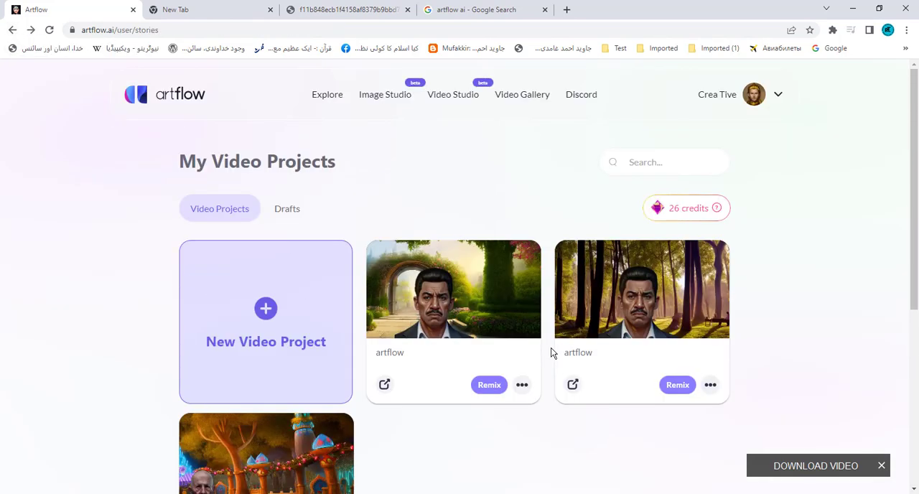
mouse_move(669, 214)
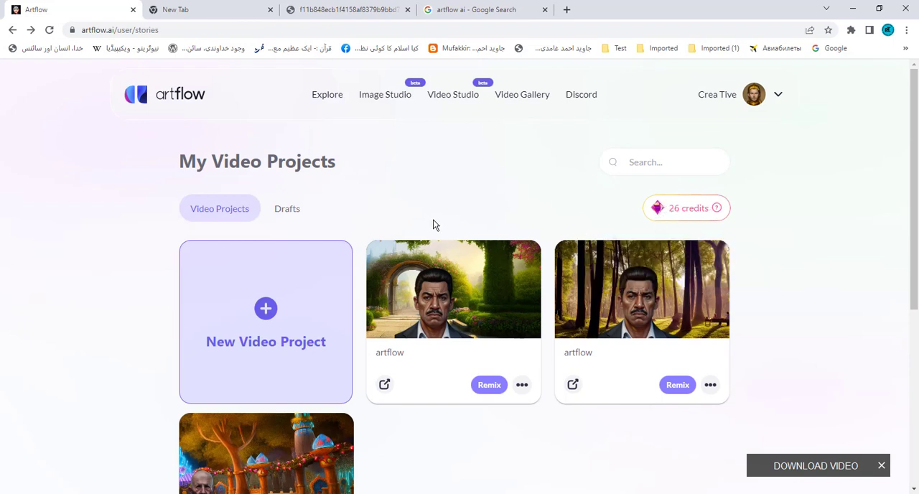
left_click(381, 95)
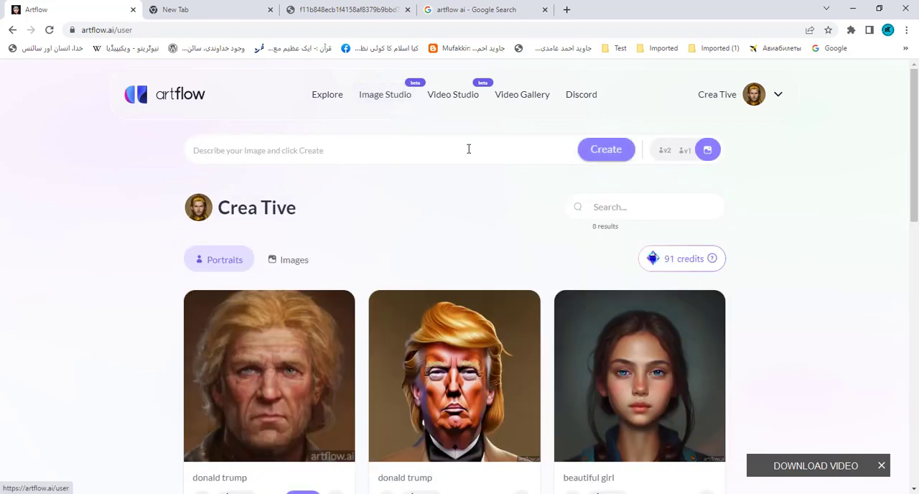
mouse_move(681, 268)
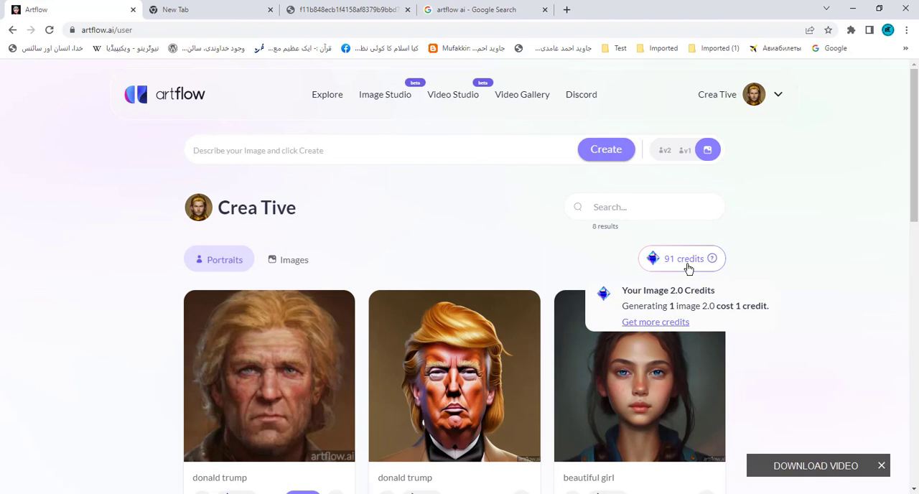
left_click(520, 99)
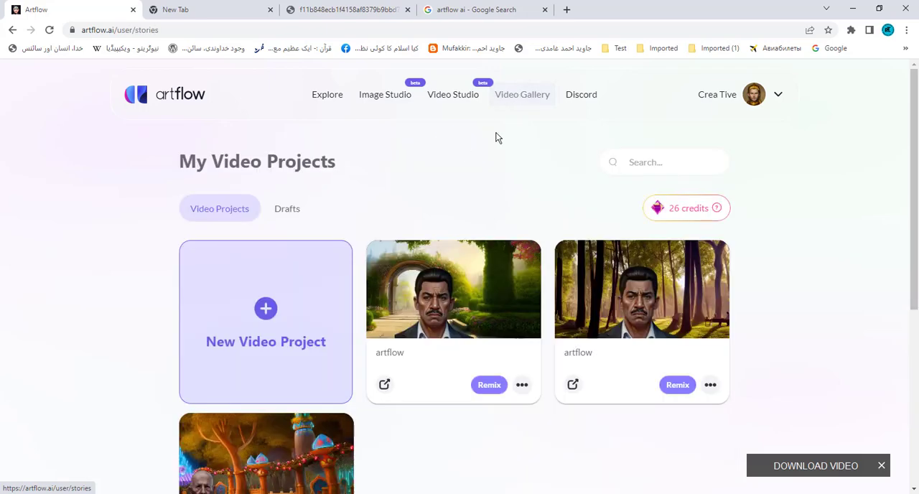
scroll(361, 364, "down", 5)
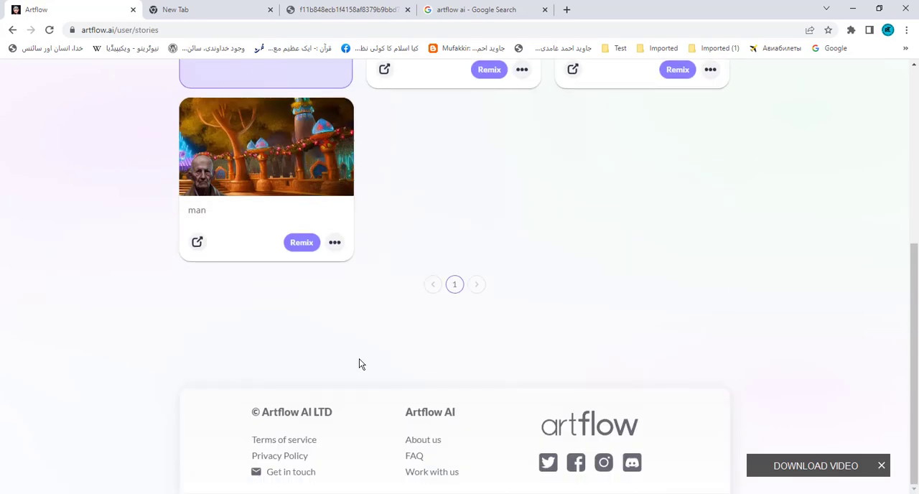
scroll(359, 364, "up", 5)
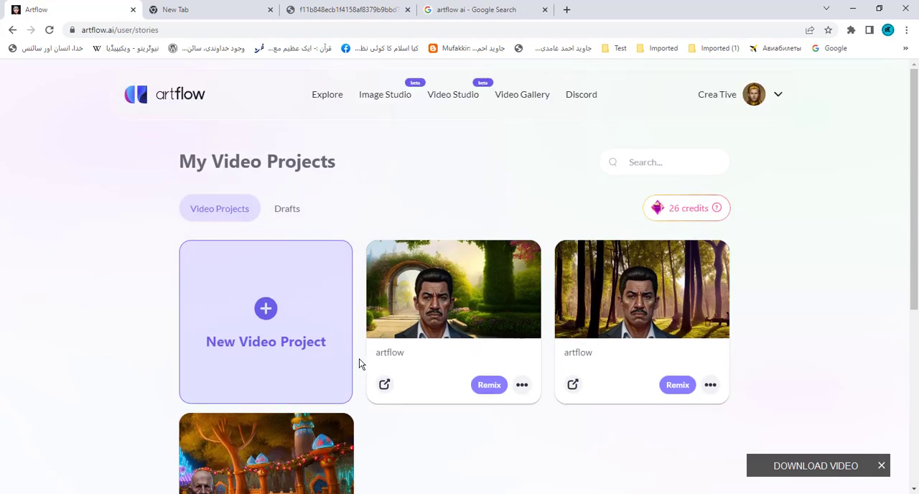
- Join the Artflow Discord server through its invite, and switch back to the Artflow page
left_click(576, 99)
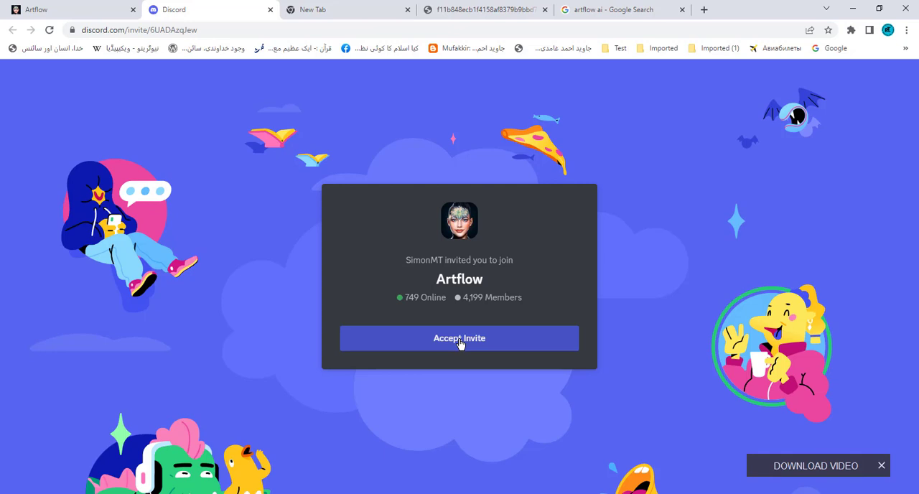
left_click(460, 344)
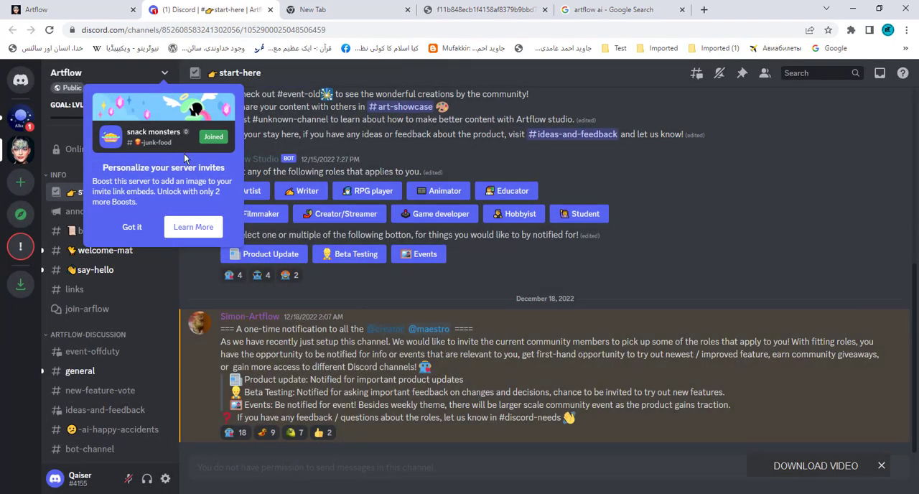
left_click(72, 11)
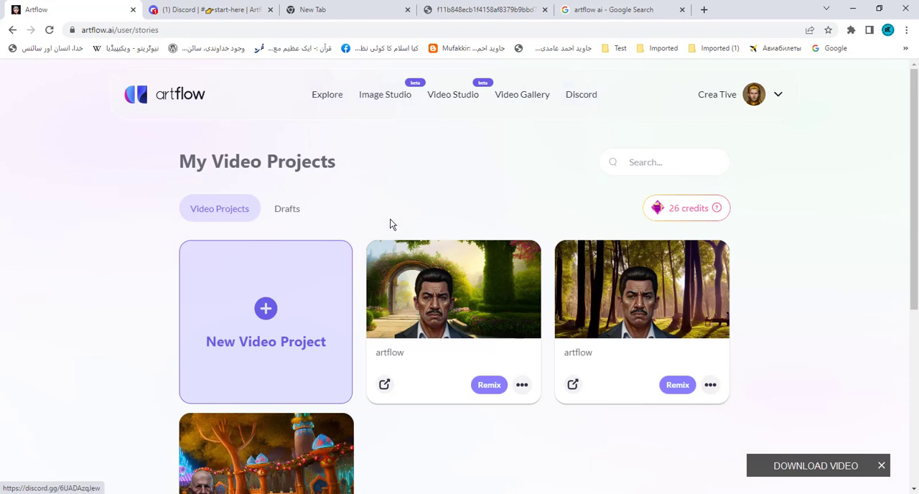
- Start a new Video Studio project and open the image assets for its first shot
scroll(392, 224, "down", 4)
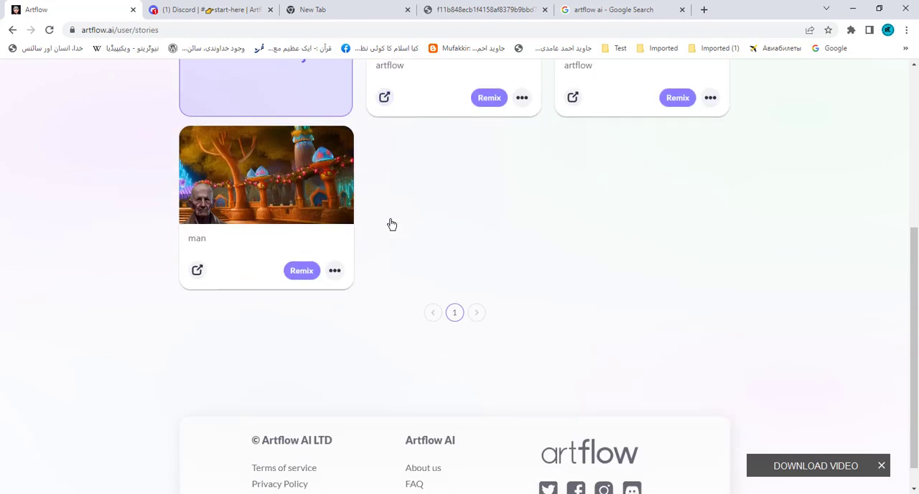
scroll(391, 225, "up", 4)
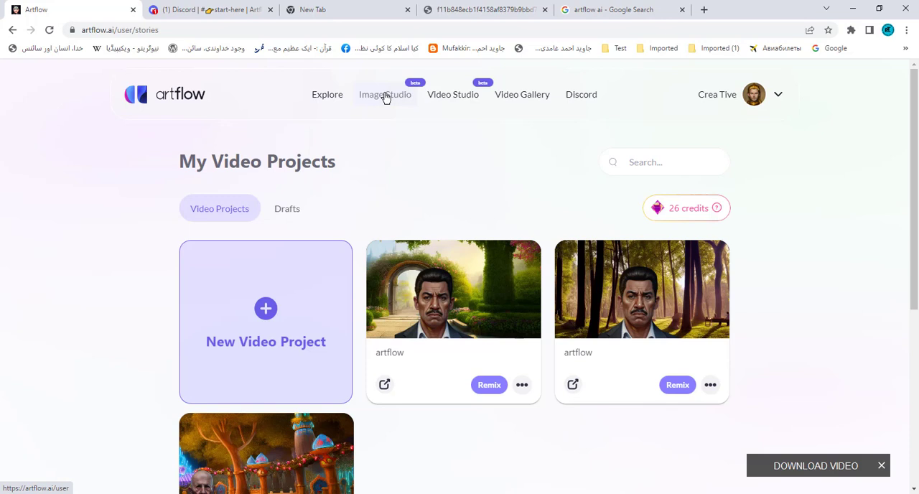
left_click(449, 98)
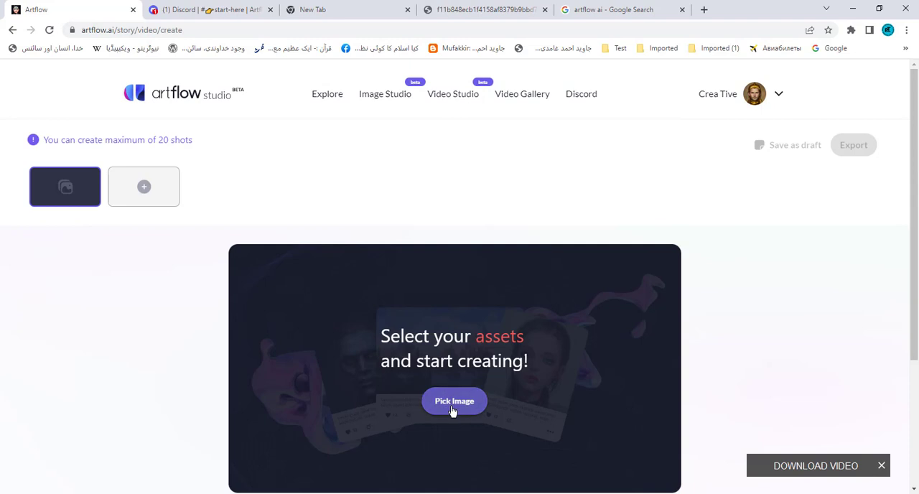
left_click(453, 406)
scroll(215, 350, "down", 2)
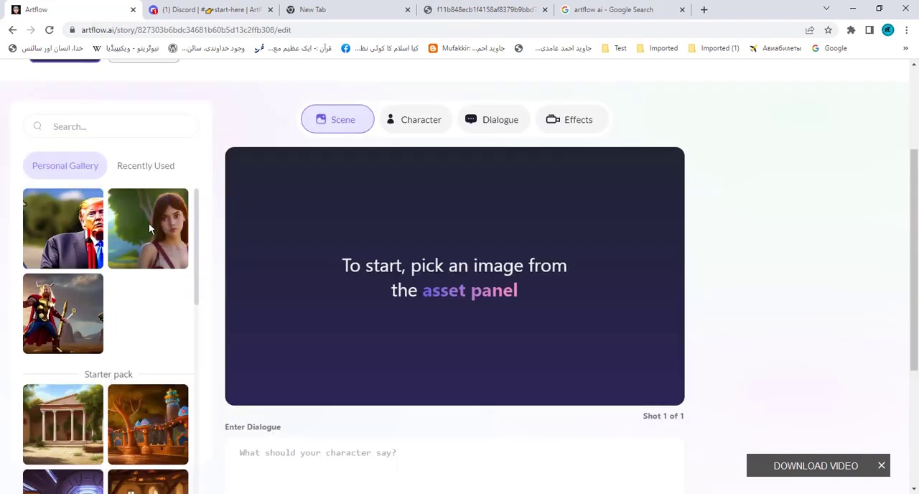
- Examine the characters available for the shot in the recently used list, the personal gallery and the starter pack
left_click(416, 118)
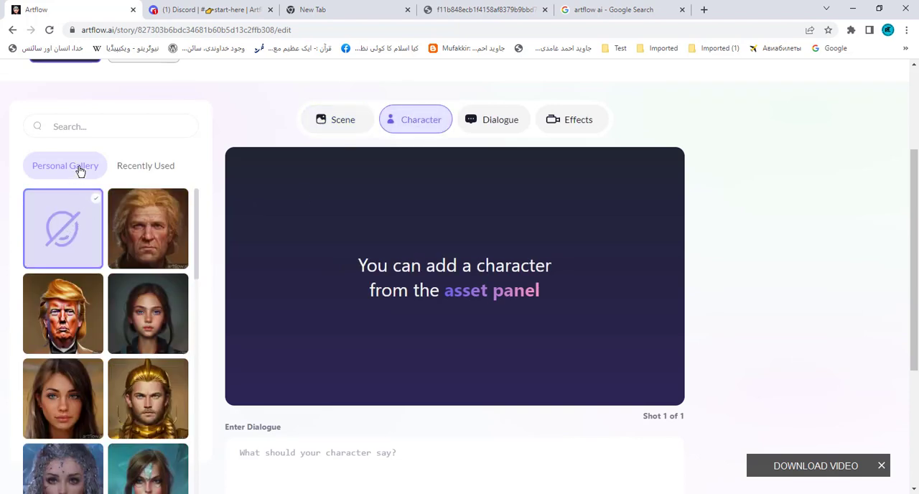
left_click(125, 168)
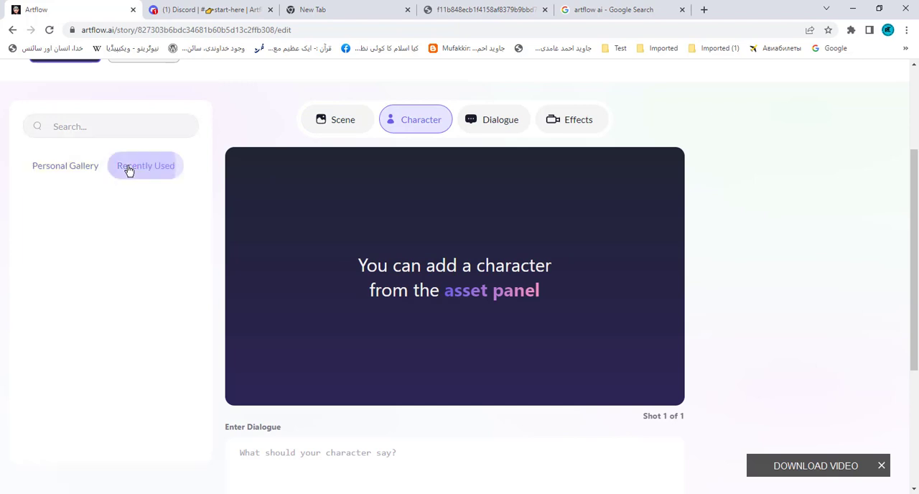
left_click(61, 168)
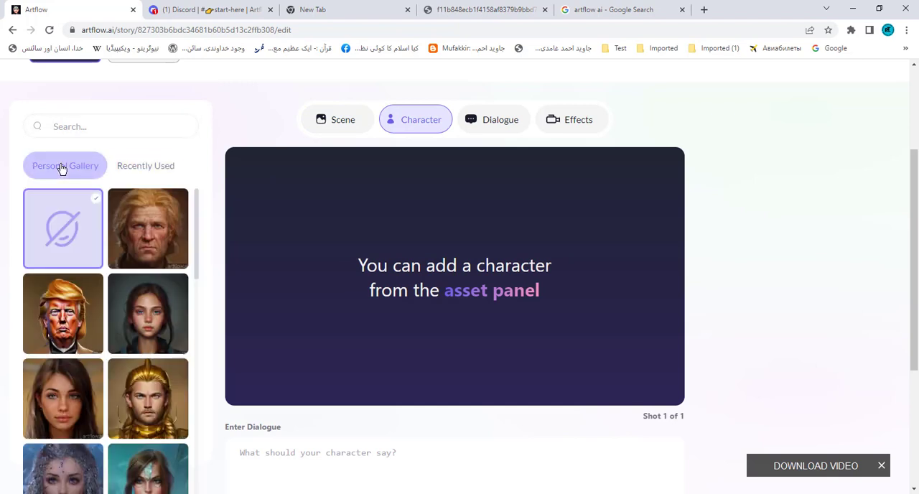
double_click(76, 216)
left_click(69, 223)
scroll(135, 338, "down", 2)
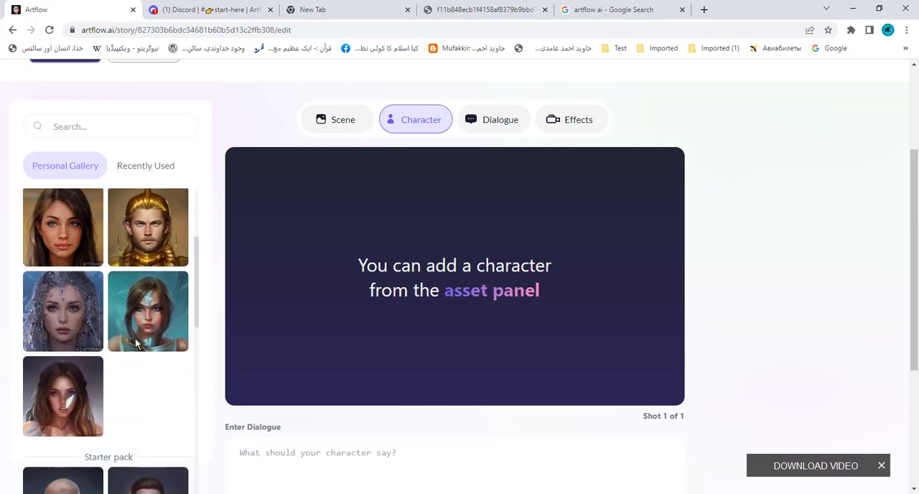
scroll(135, 338, "down", 3)
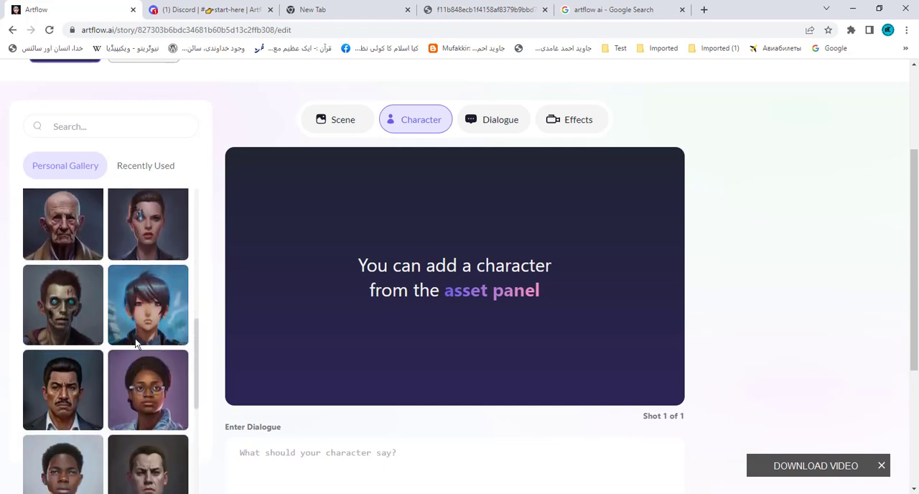
scroll(135, 341, "up", 2)
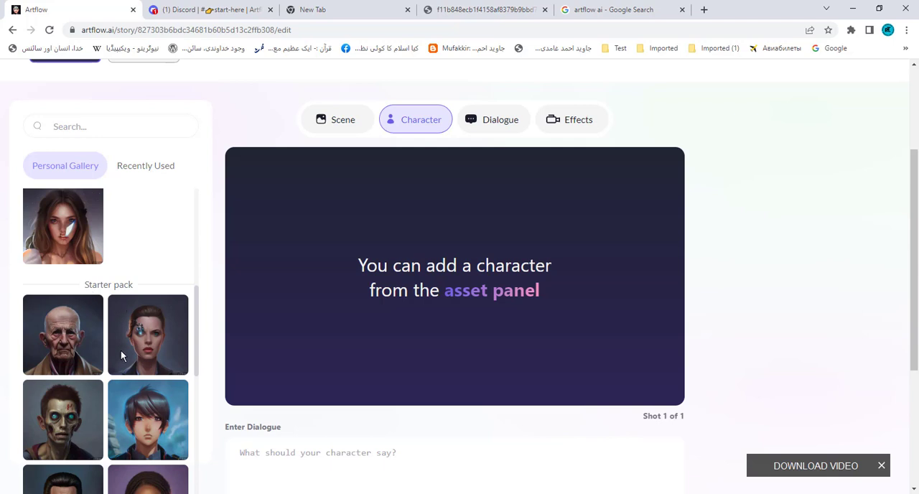
scroll(121, 349, "down", 3)
scroll(120, 350, "up", 2)
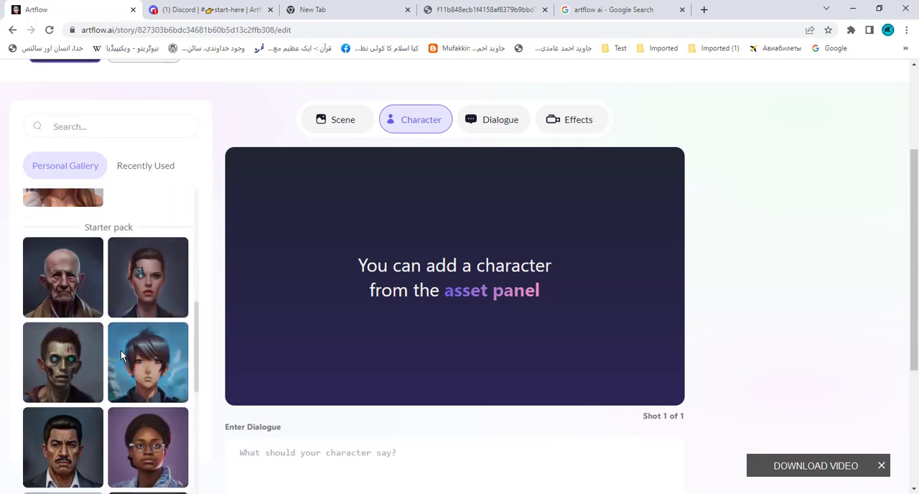
scroll(120, 351, "up", 5)
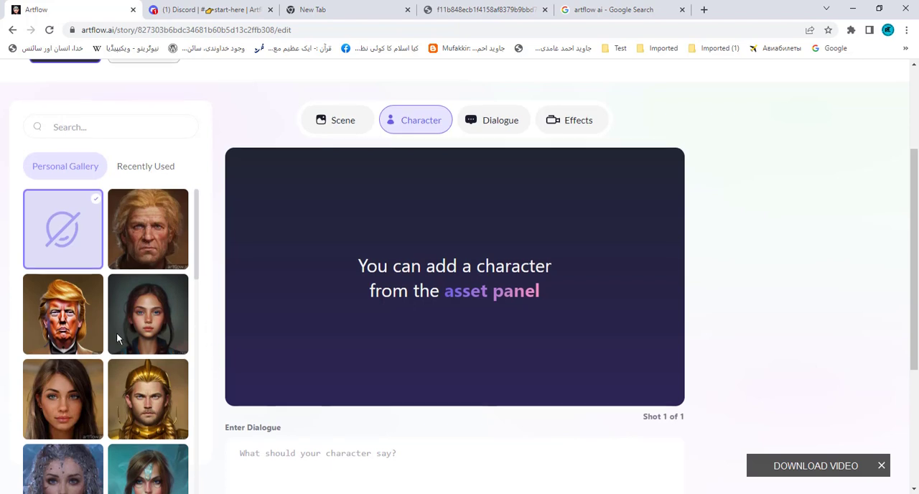
scroll(117, 335, "up", 2)
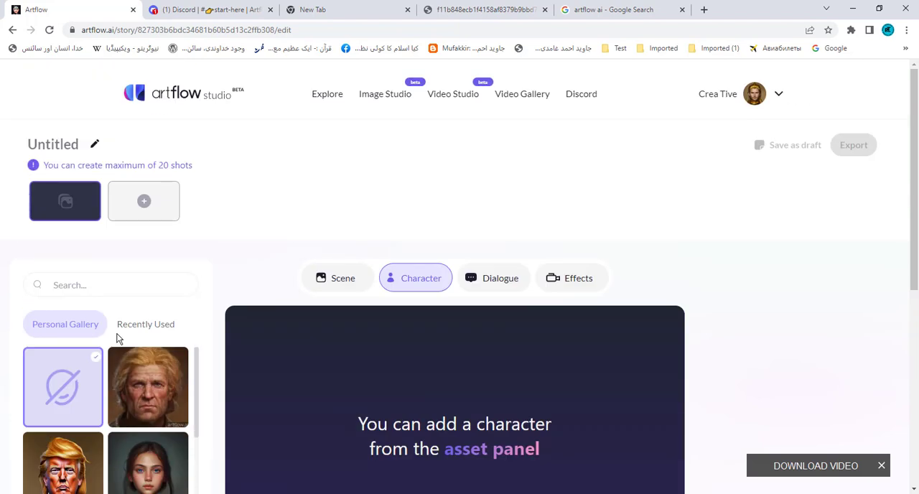